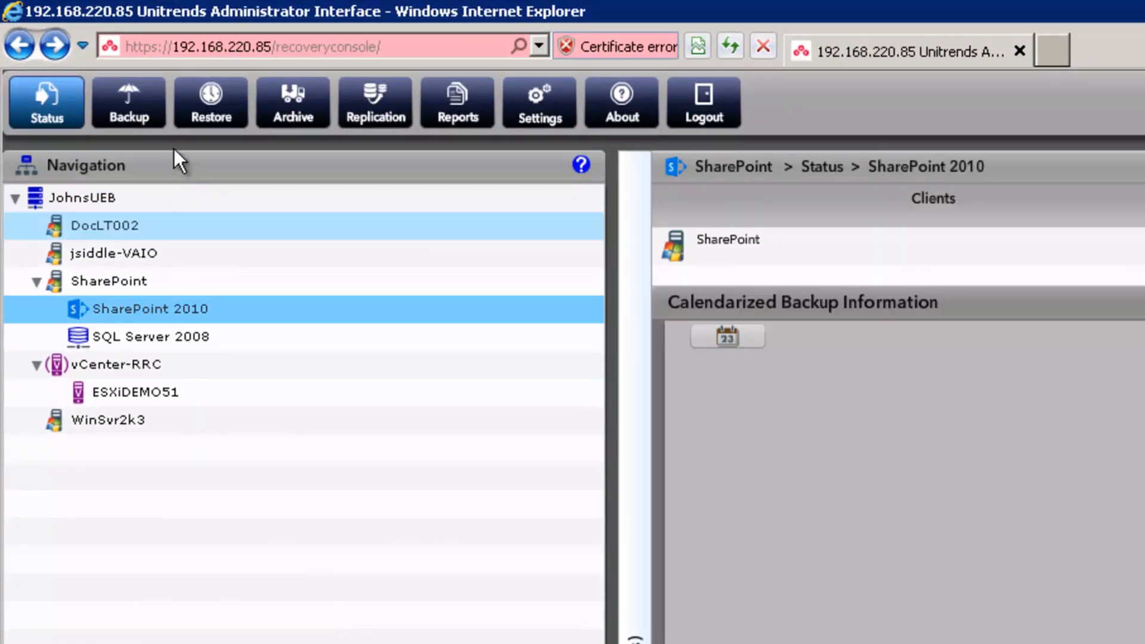
Restore SharePoint 2010 from the July 9 SharePoint Full 02:30 PM recovery point and continue to file selection.
{"action": "left_click", "coordinate": [203, 110]}
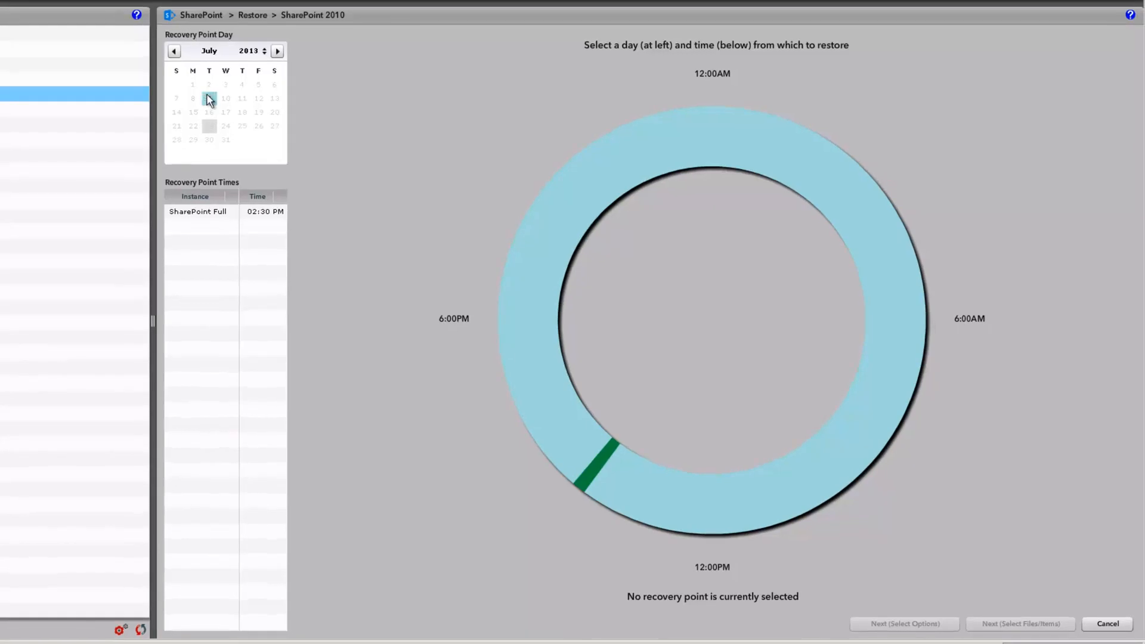
{"action": "left_click", "coordinate": [220, 211]}
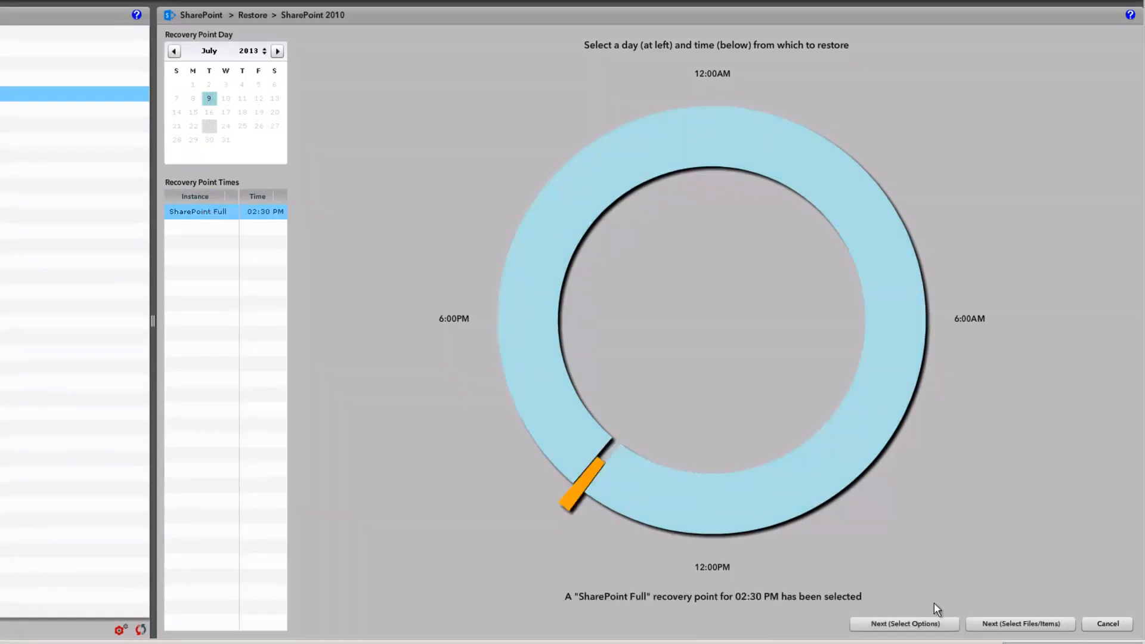
{"action": "left_click", "coordinate": [997, 625]}
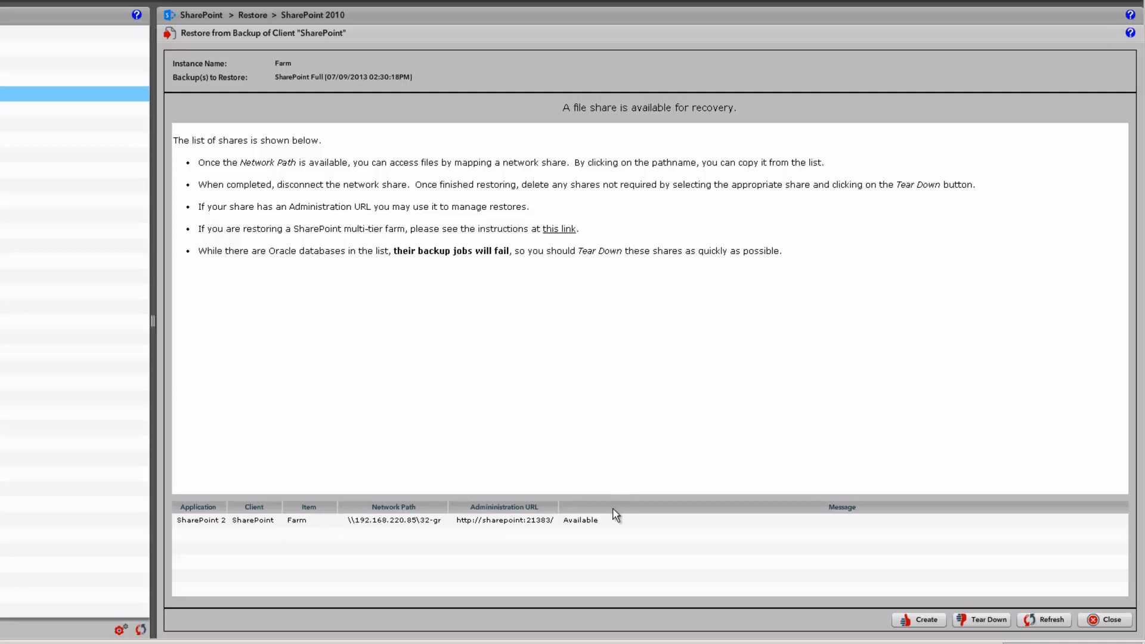
Tear down the existing Farm recovery file share.
{"action": "left_click", "coordinate": [605, 521]}
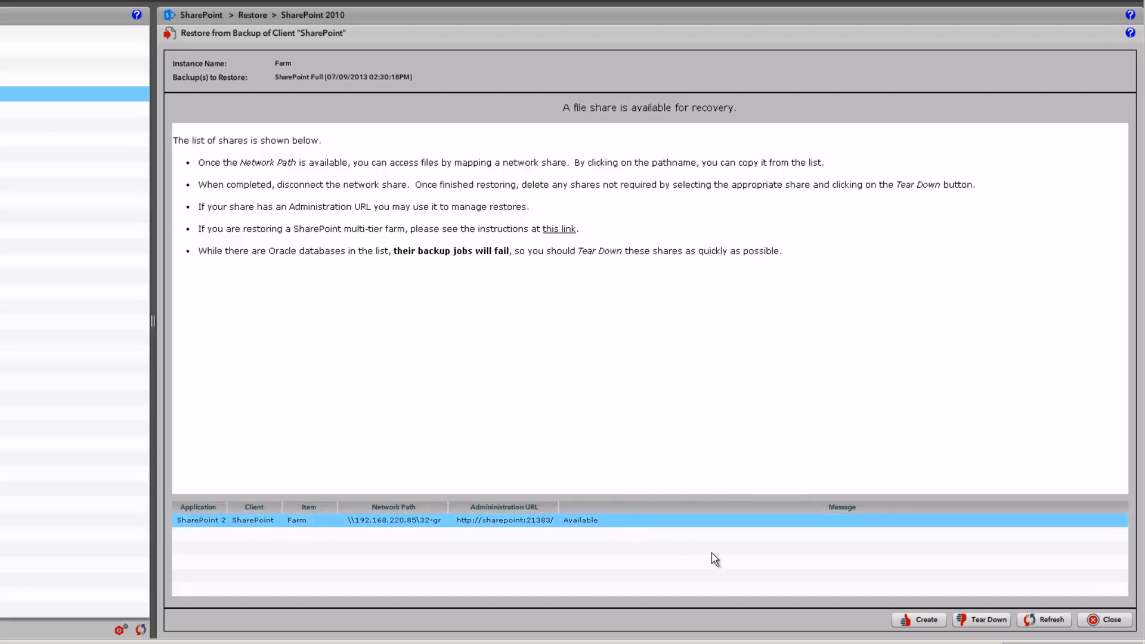
{"action": "left_click", "coordinate": [970, 620]}
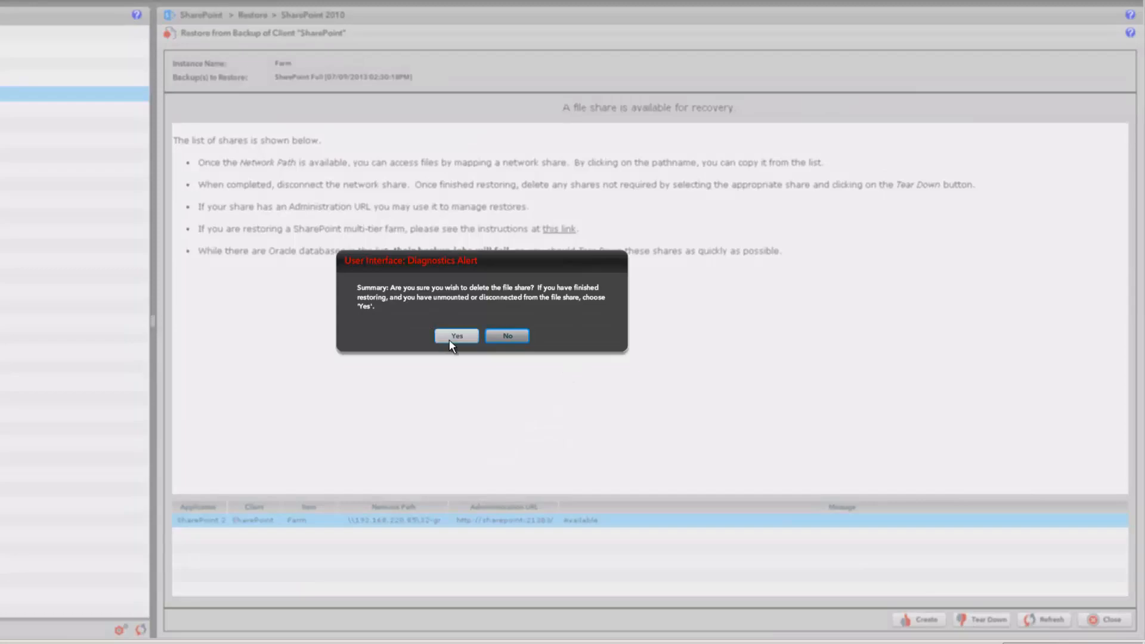
{"action": "left_click", "coordinate": [450, 337]}
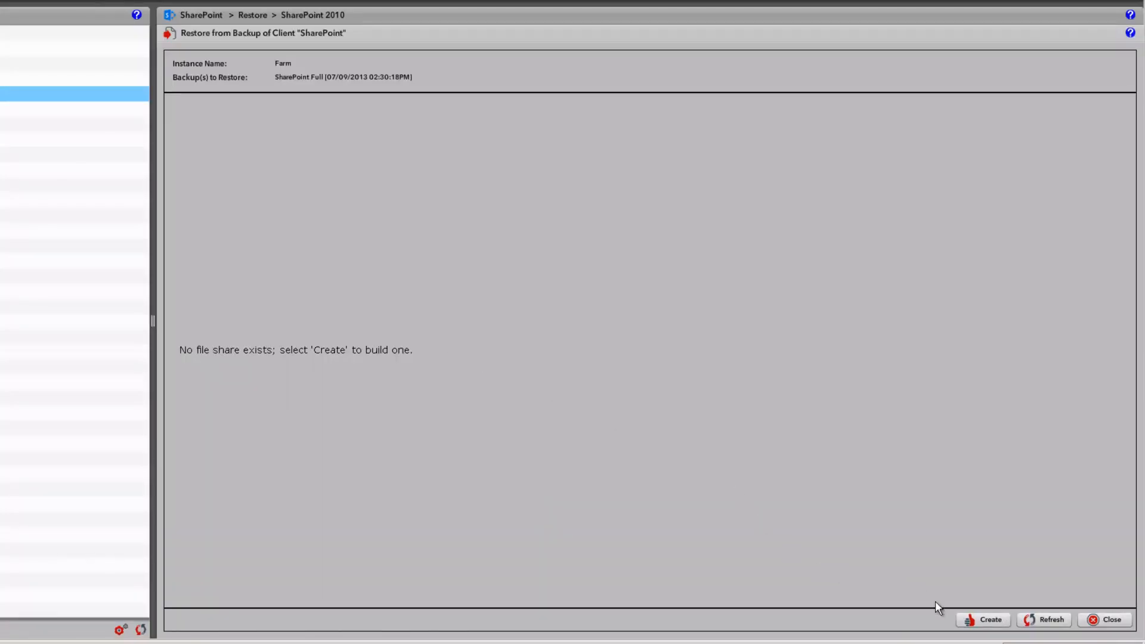
Create a new recovery file share and refresh until it shows Available with a network path.
{"action": "left_click", "coordinate": [978, 620]}
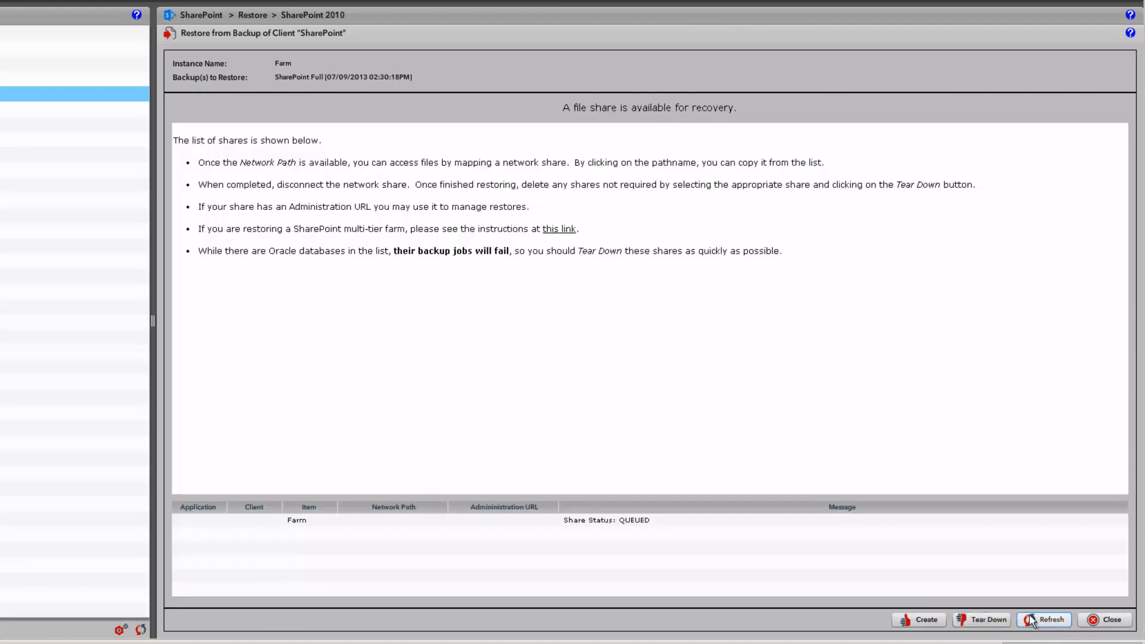
{"action": "left_click", "coordinate": [1030, 616]}
{"action": "left_click", "coordinate": [1030, 622]}
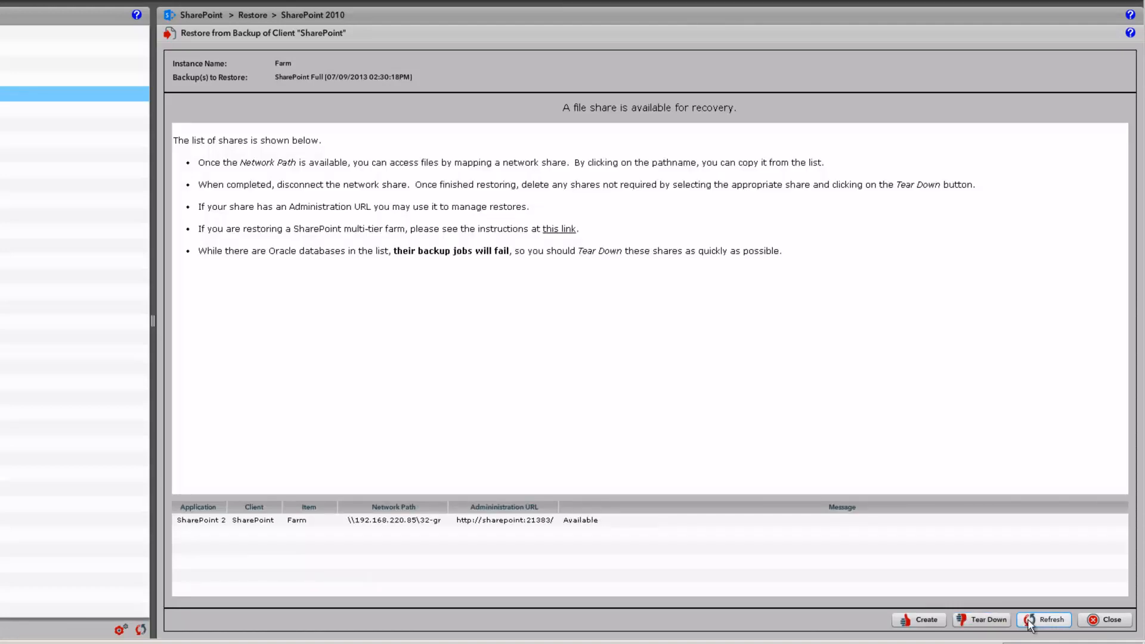
{"action": "left_click", "coordinate": [392, 520]}
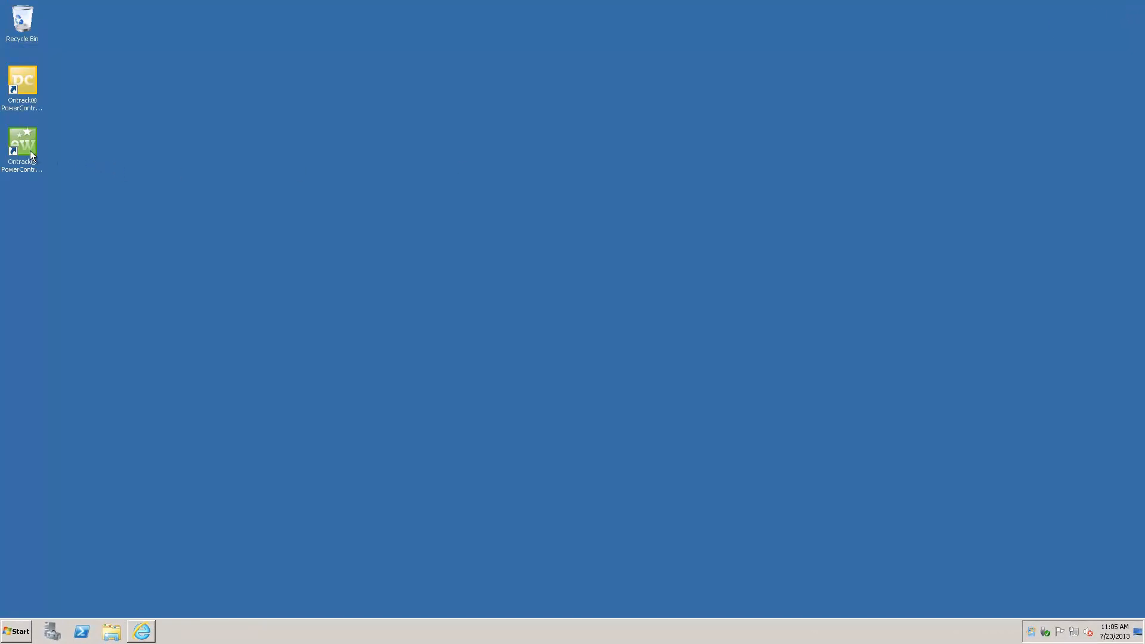
Launch Ontrack PowerControls ExtractWizard and advance to Extraction Source with Direct Method kept.
{"action": "double_click", "coordinate": [25, 146]}
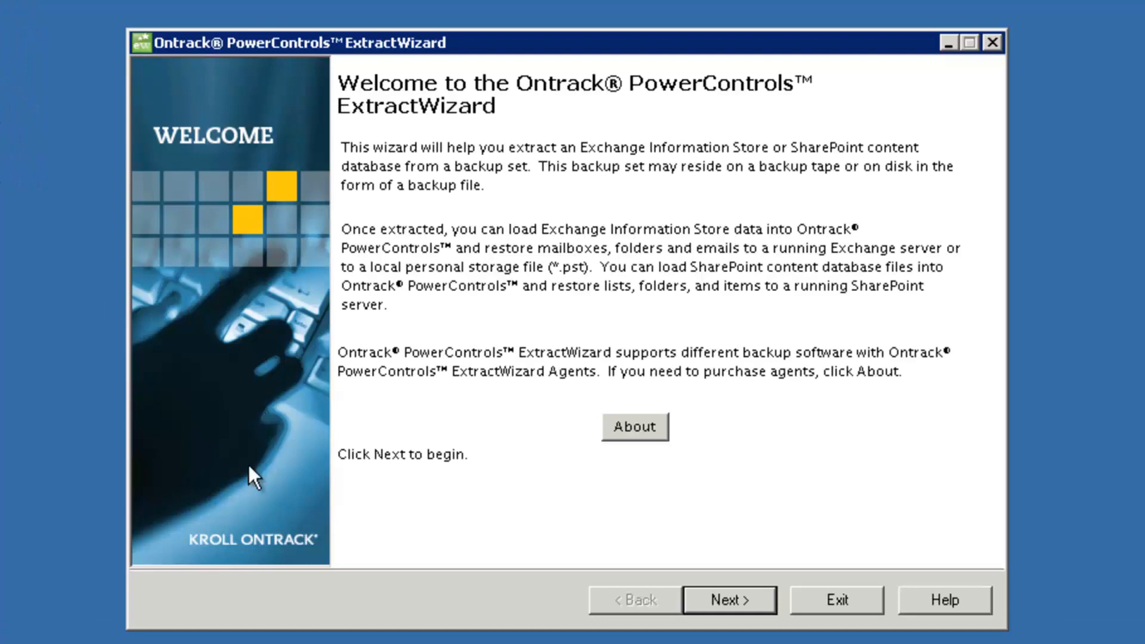
{"action": "left_click", "coordinate": [718, 602]}
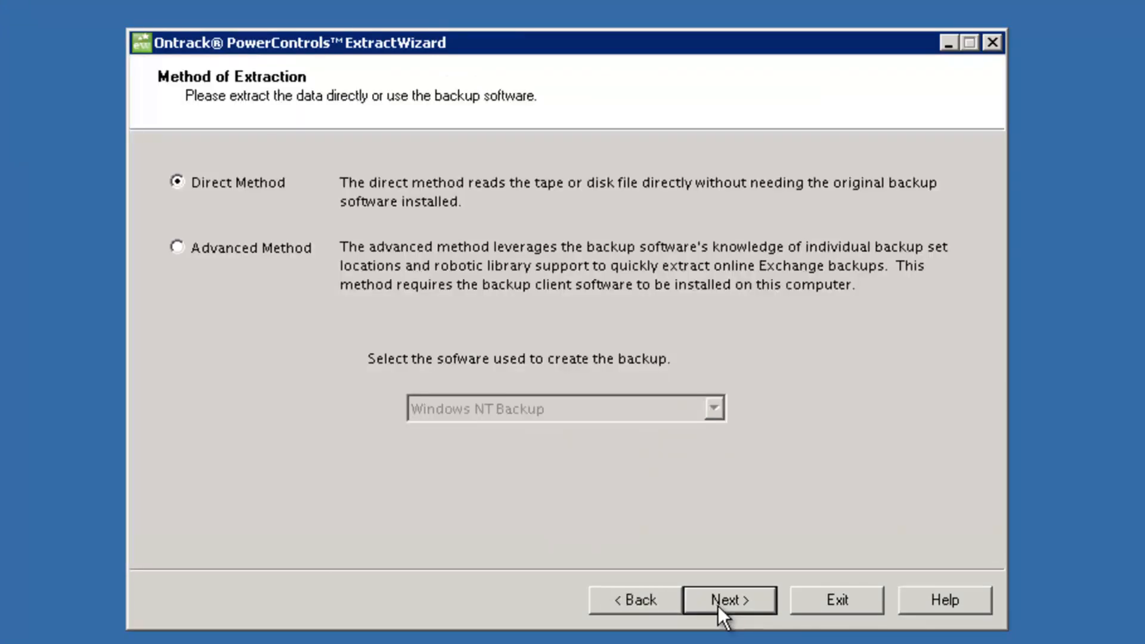
{"action": "left_click", "coordinate": [719, 602]}
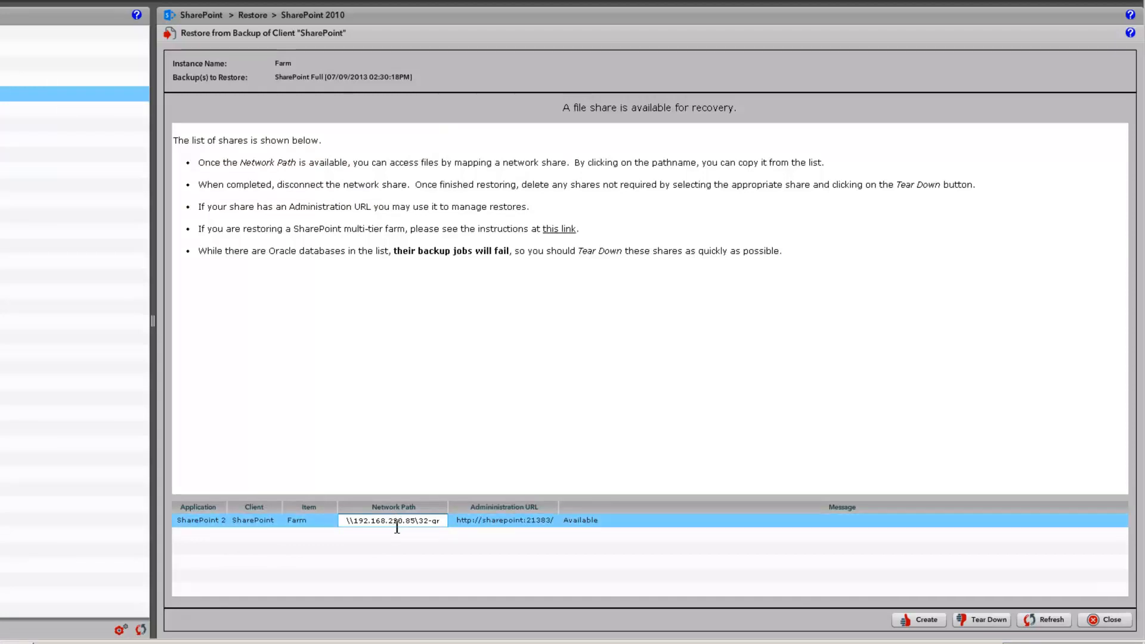
Copy the share's network path \\192.168.220.85\32-gr from the Unitrends restore page.
{"action": "left_click_drag", "start_coordinate": [440, 522], "coordinate": [347, 521]}
{"action": "right_click", "coordinate": [351, 520]}
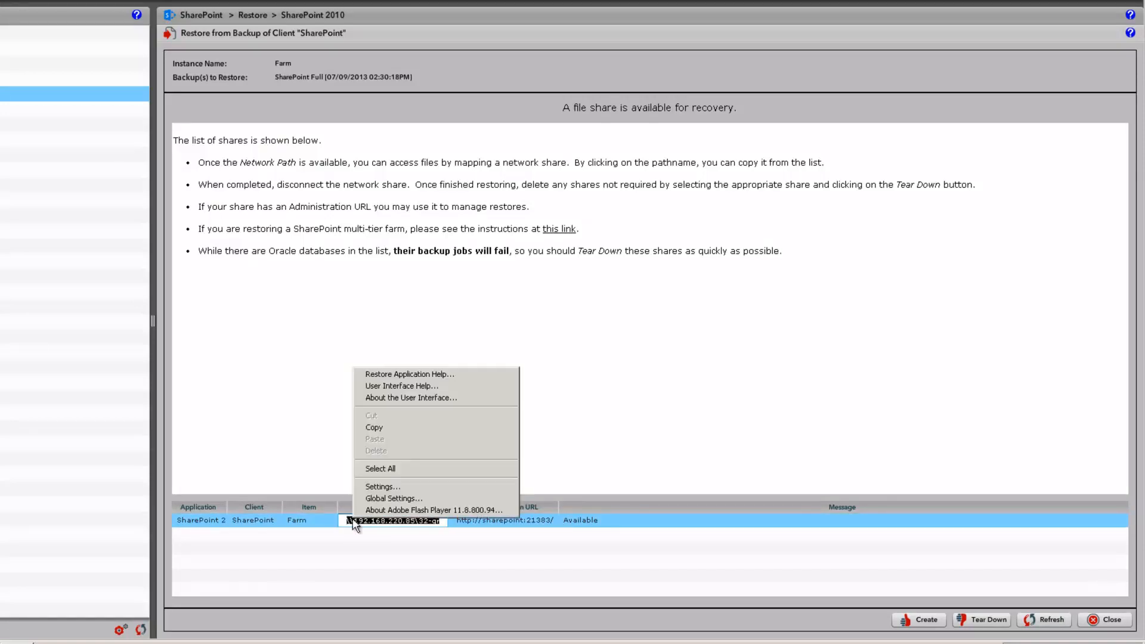
{"action": "left_click", "coordinate": [376, 429]}
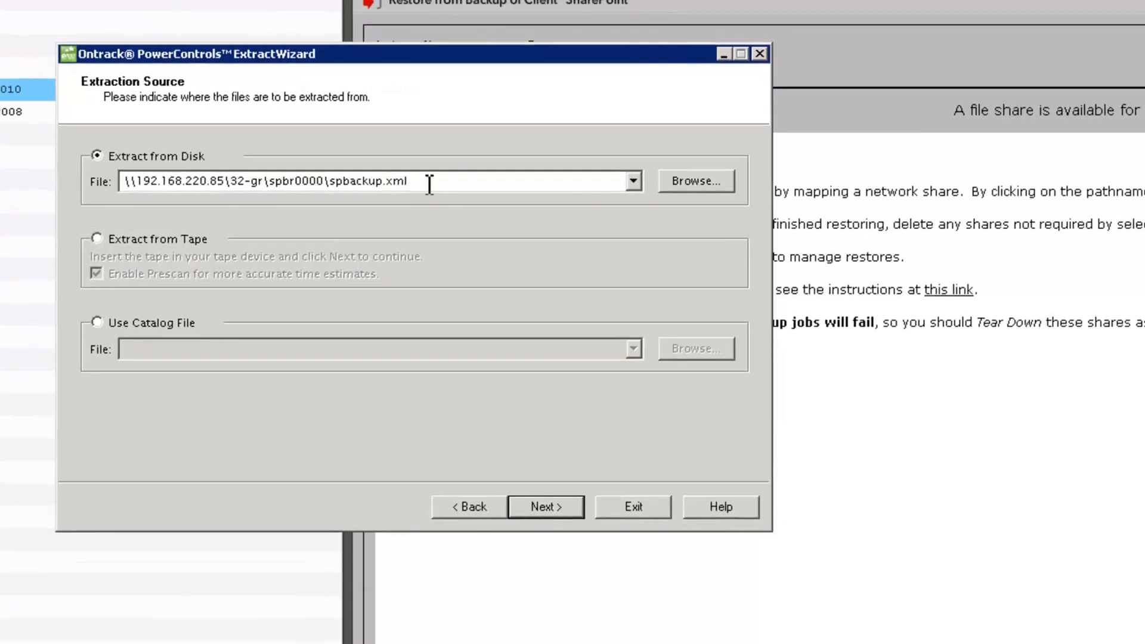
Point Extract from Disk at \\192.168.220.85\32-gr\spbr0000\spbackup.xml and continue to catalog options.
{"action": "left_click_drag", "start_coordinate": [429, 185], "coordinate": [124, 181]}
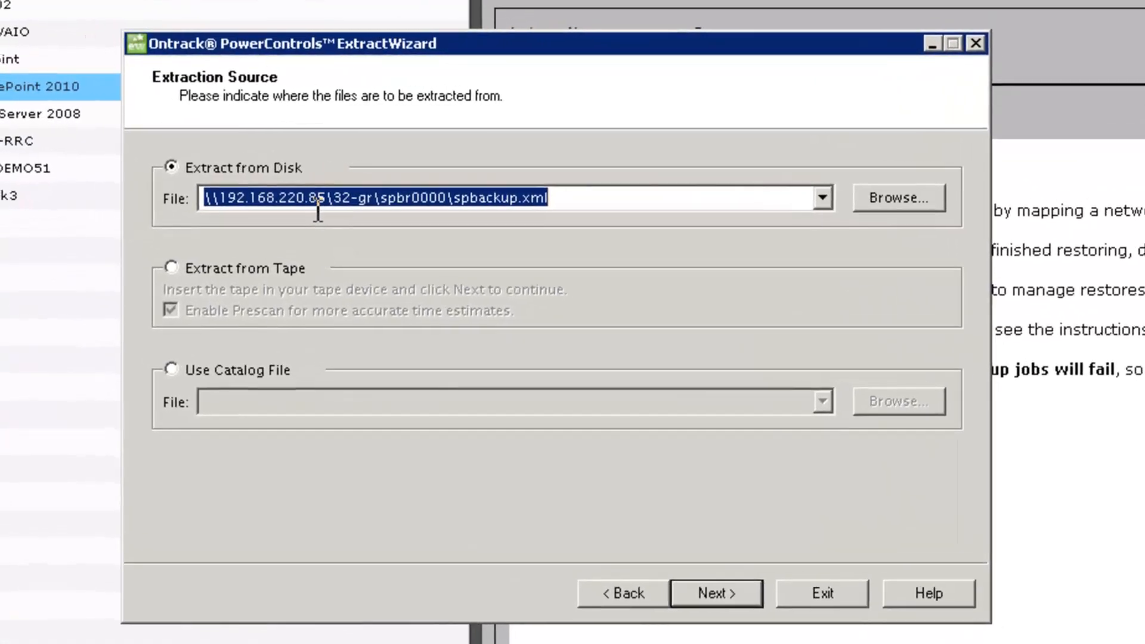
{"action": "key", "text": "ctrl+v"}
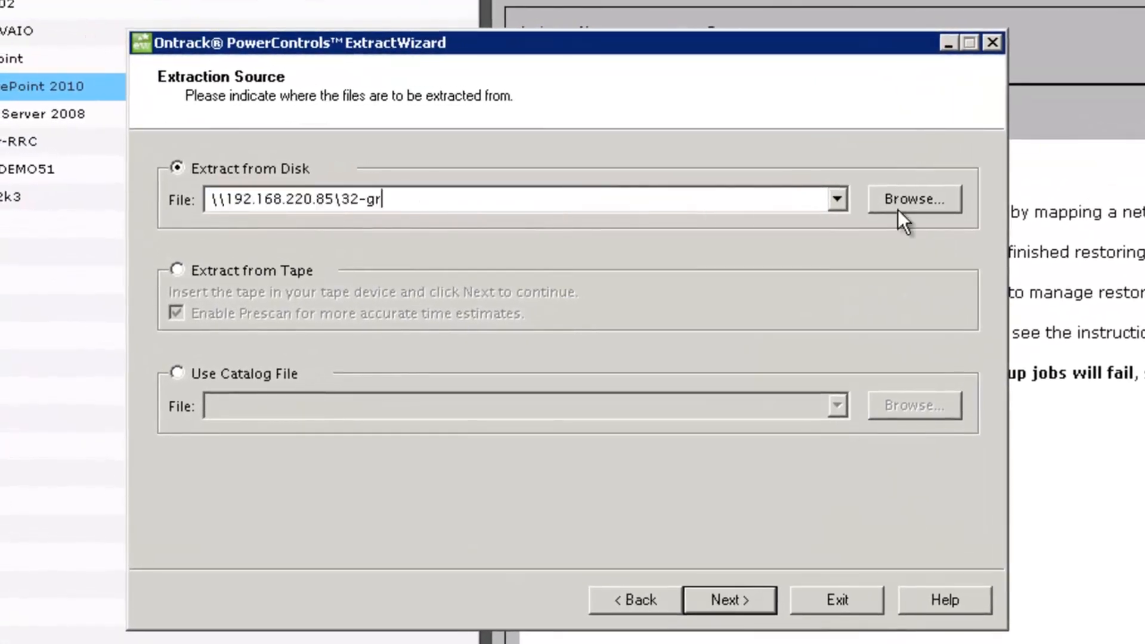
{"action": "left_click", "coordinate": [897, 209]}
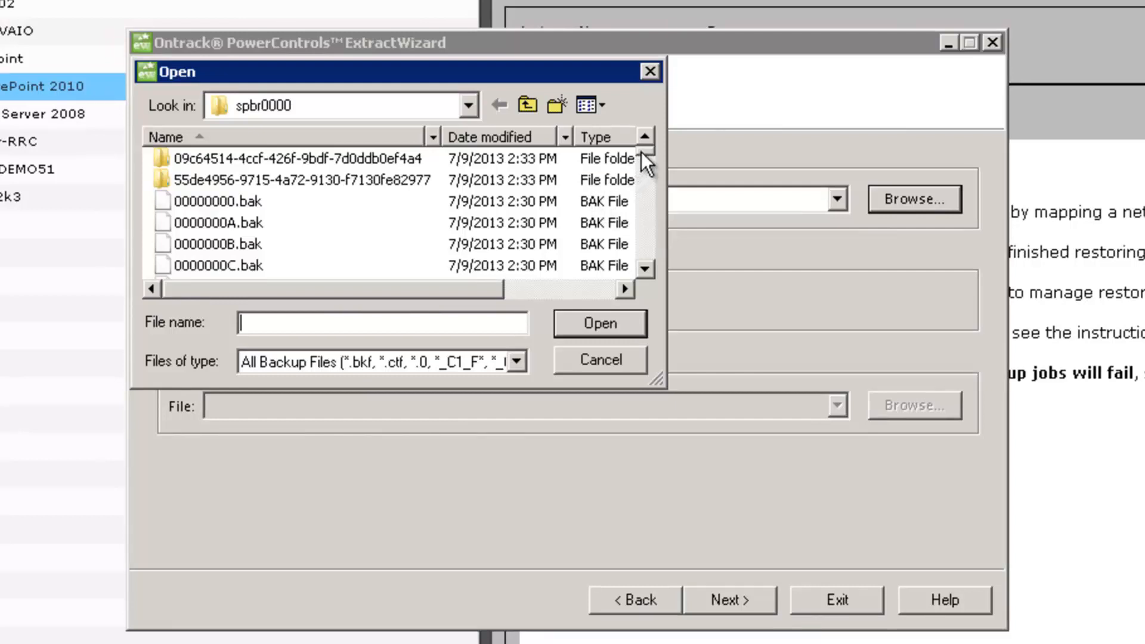
{"action": "left_click_drag", "start_coordinate": [641, 152], "coordinate": [638, 266]}
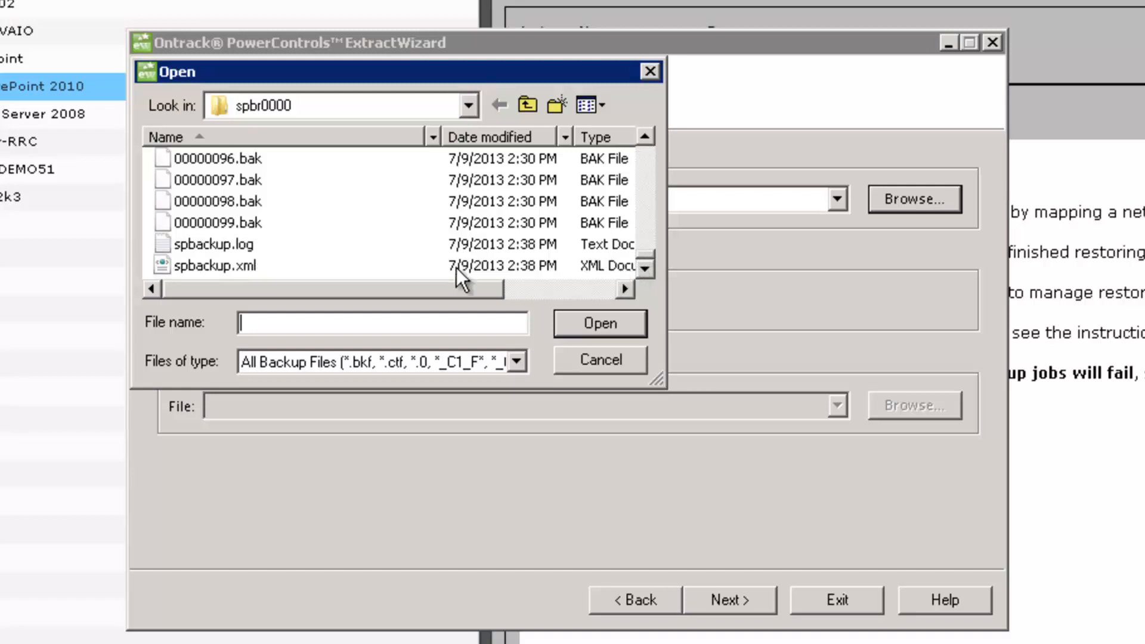
{"action": "left_click", "coordinate": [190, 265]}
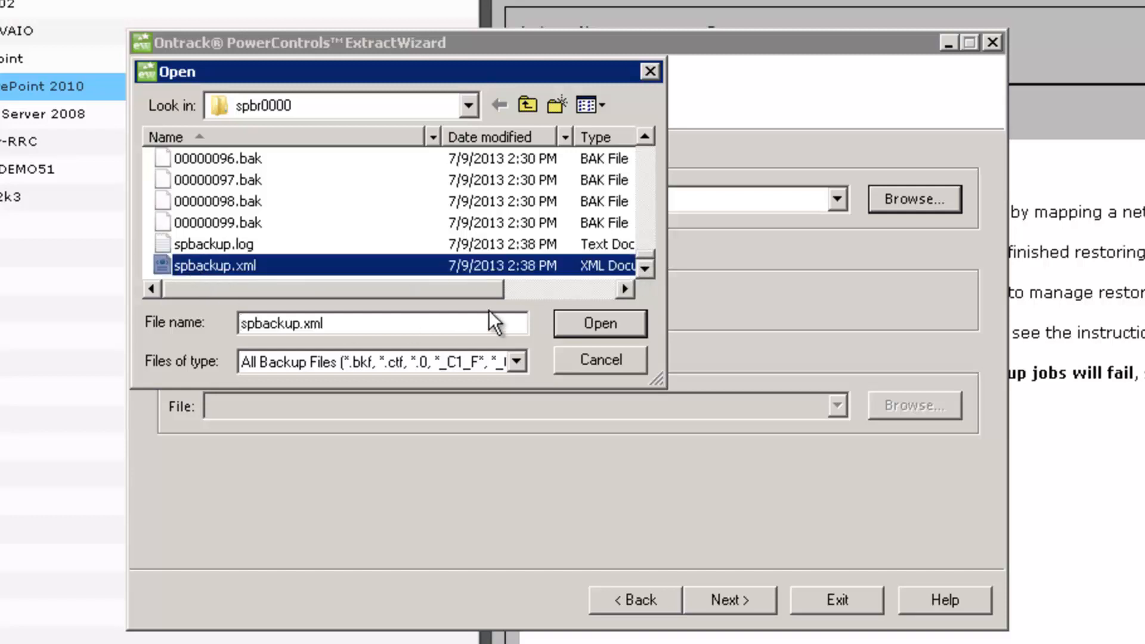
{"action": "left_click", "coordinate": [564, 322]}
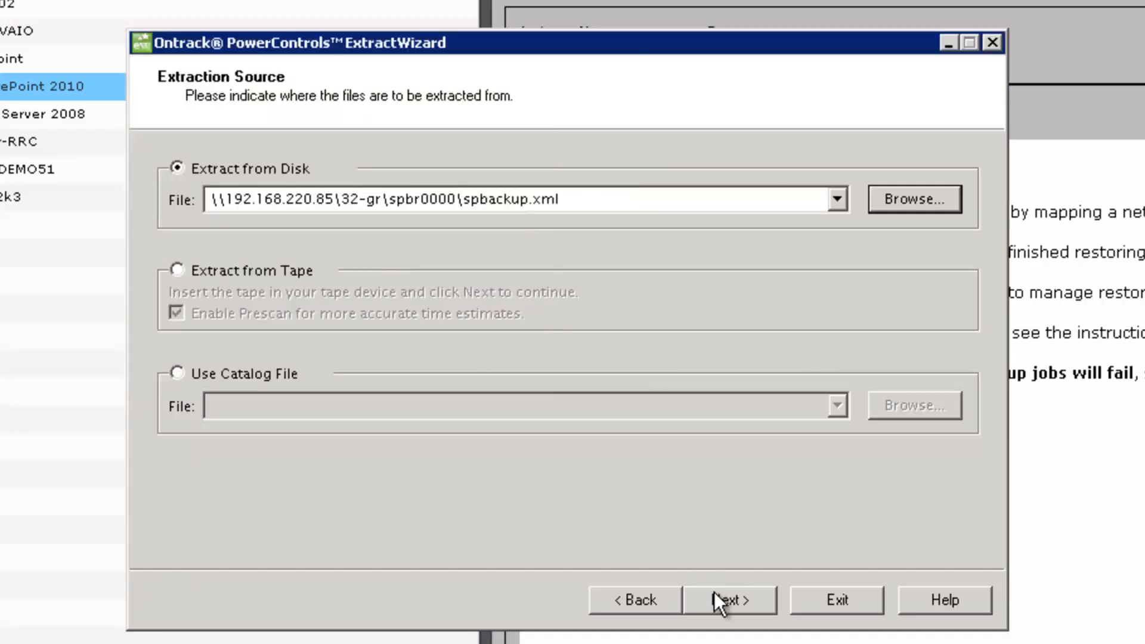
{"action": "left_click", "coordinate": [715, 593]}
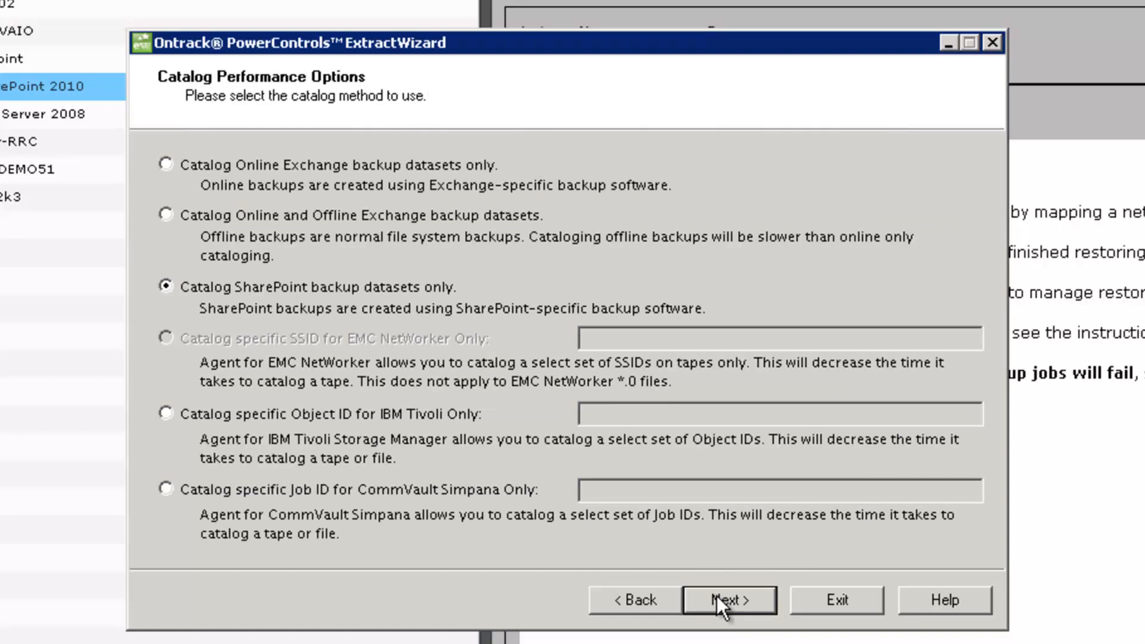
Select WSS_Content.mdf and WSS_Content_log.LDF from the 2:31:05 PM SHAREPOINT dataset.
{"action": "left_click", "coordinate": [717, 595]}
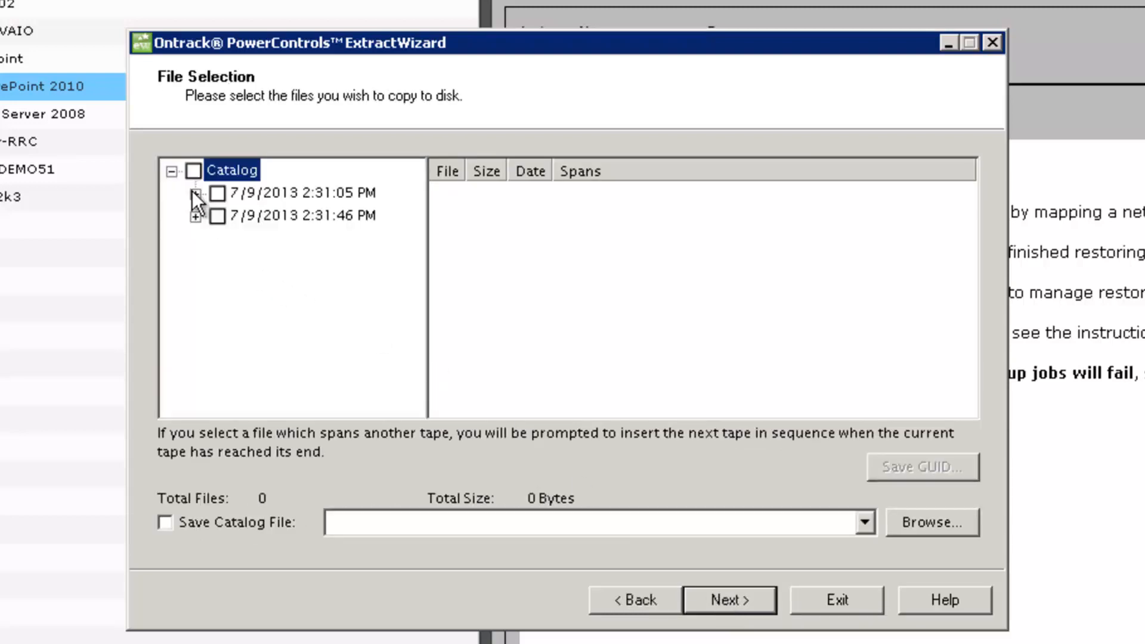
{"action": "left_click", "coordinate": [195, 192]}
{"action": "left_click", "coordinate": [281, 216]}
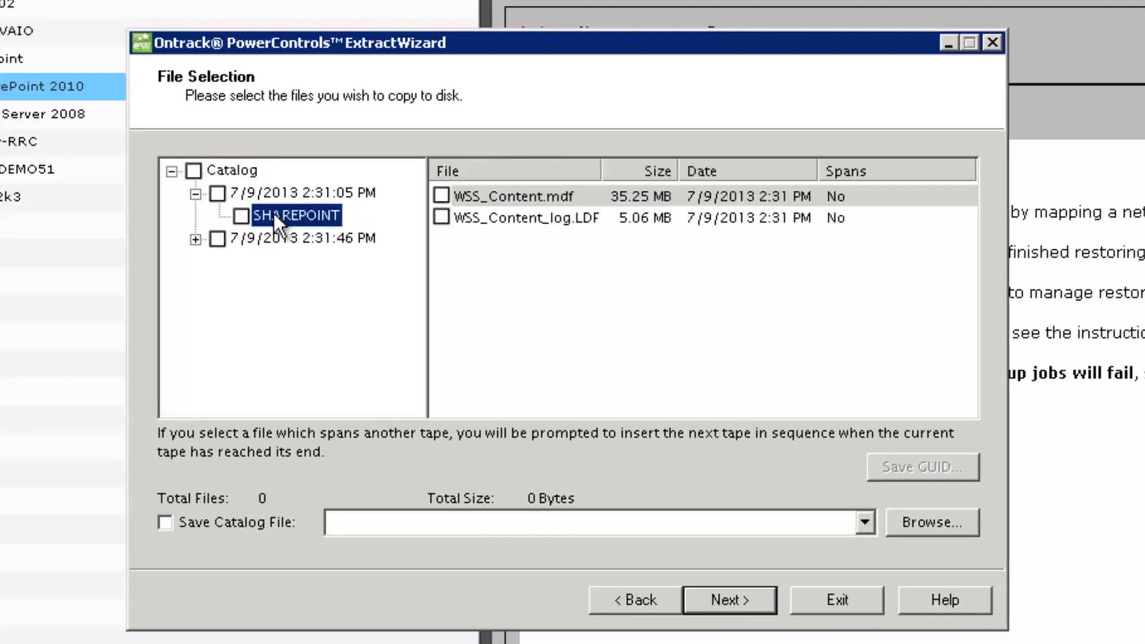
{"action": "left_click", "coordinate": [441, 196]}
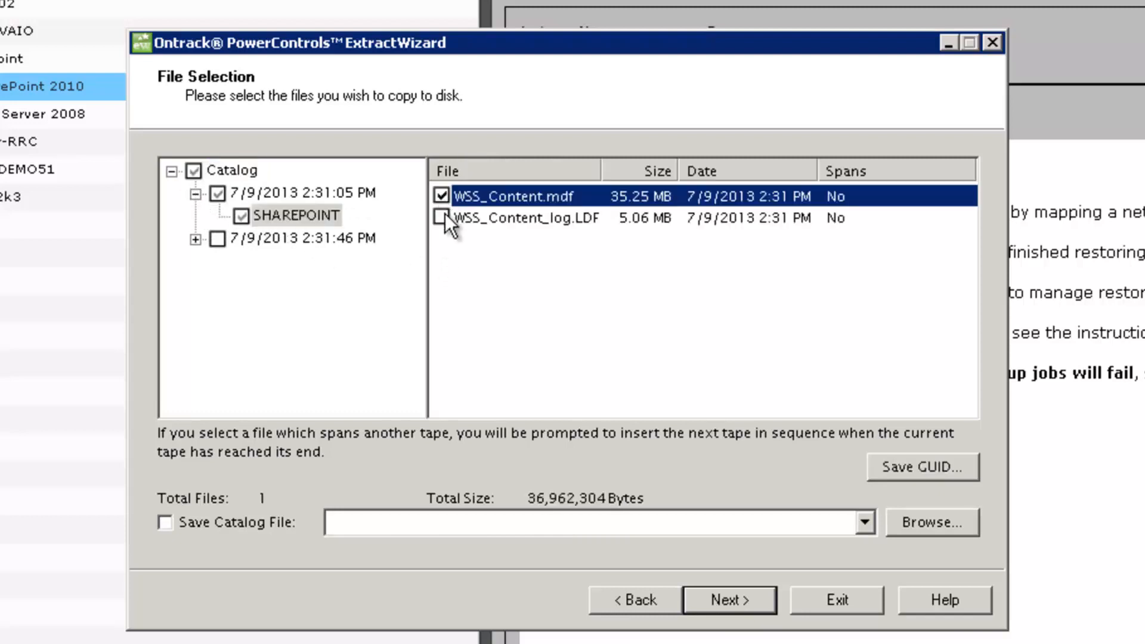
{"action": "left_click", "coordinate": [442, 217]}
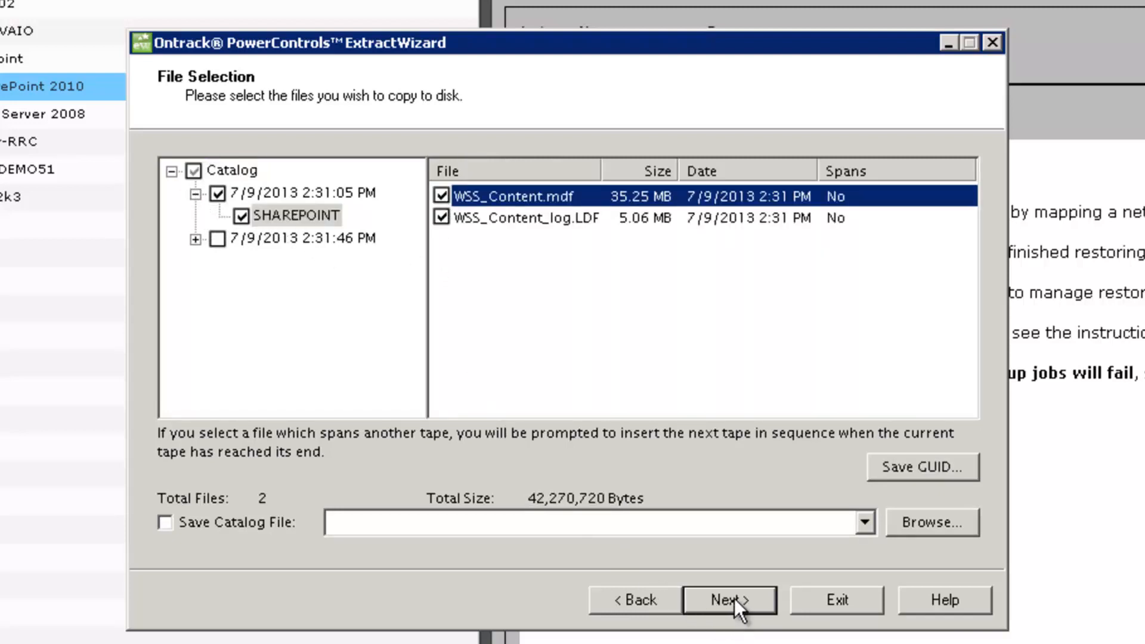
{"action": "left_click", "coordinate": [735, 599]}
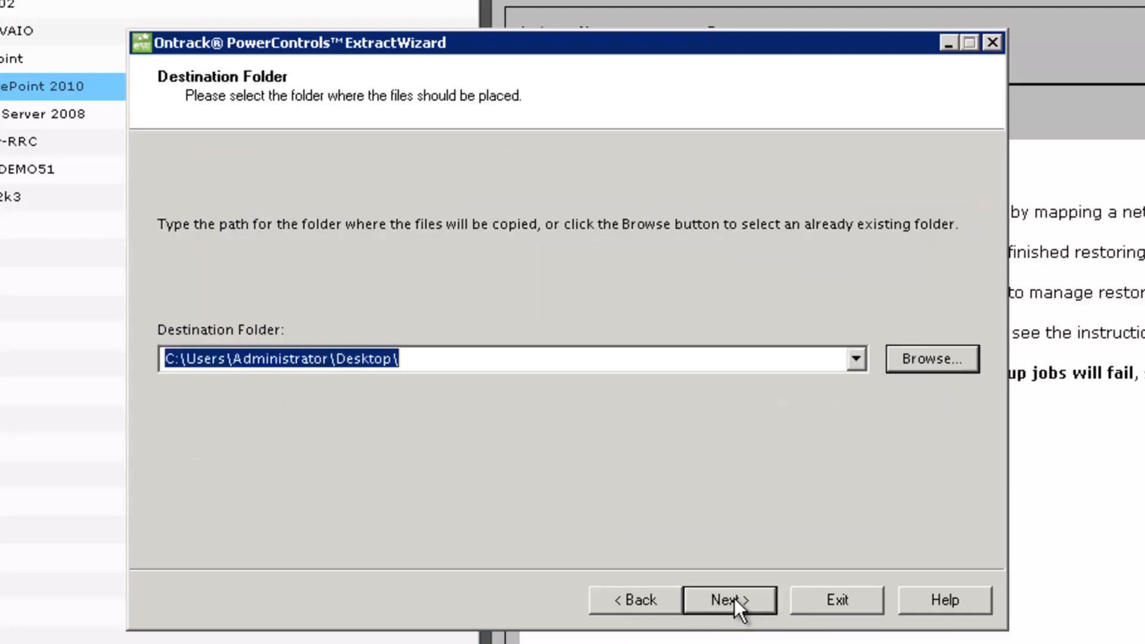
Extract them into a new SPRestore folder on the Desktop.
{"action": "left_click", "coordinate": [443, 357]}
{"action": "type", "text": "SPRestore"}
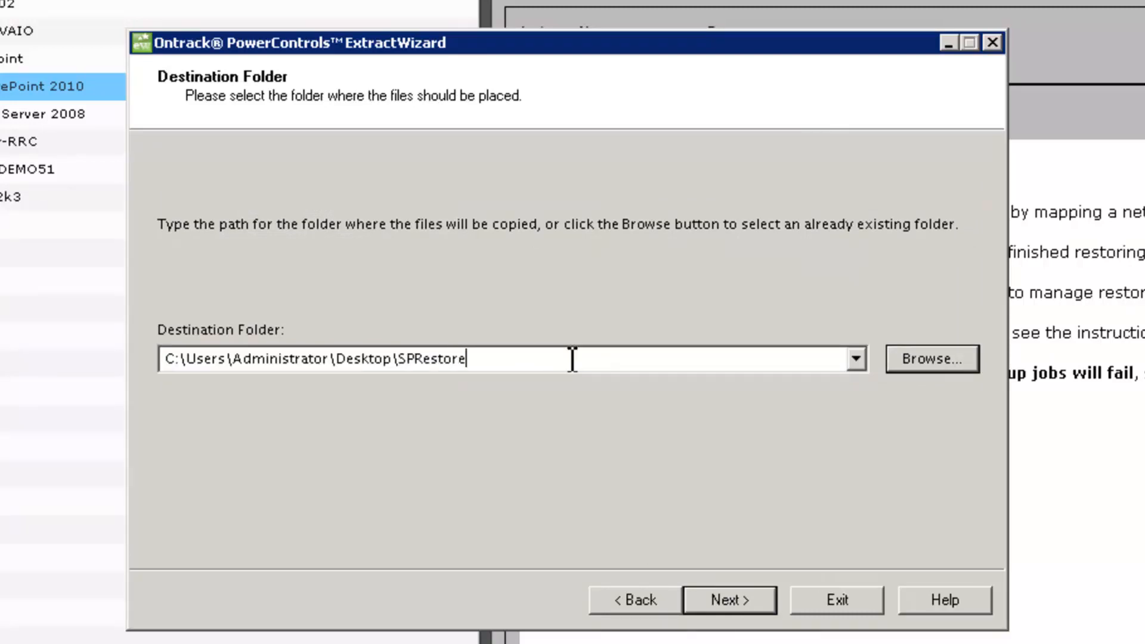
{"action": "left_click", "coordinate": [731, 602]}
{"action": "left_click", "coordinate": [1082, 524]}
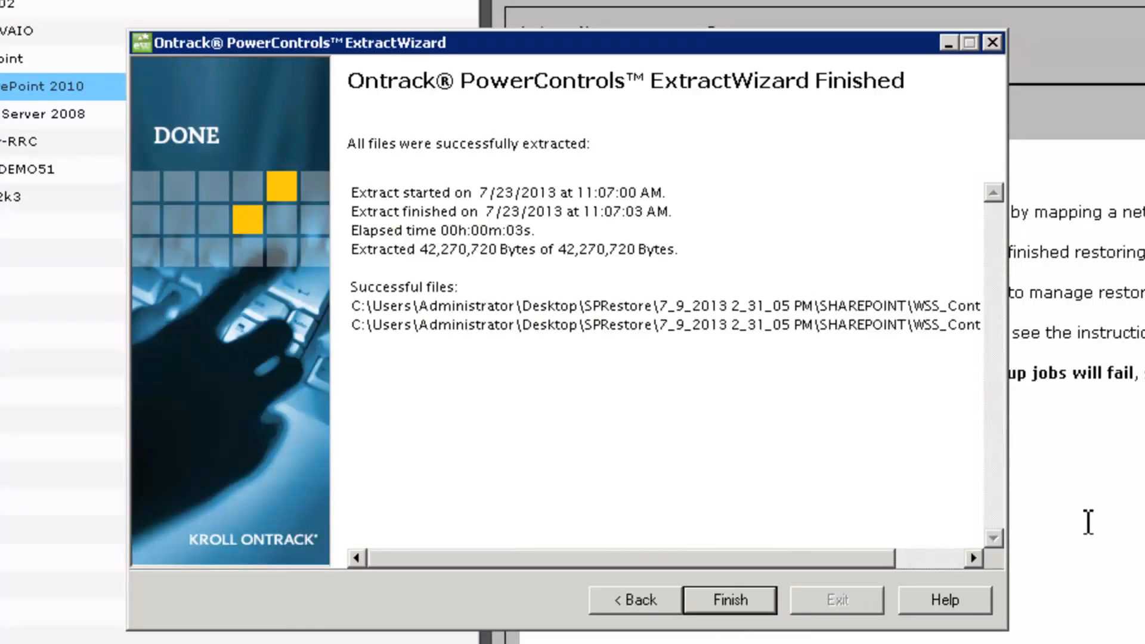
Finish the extraction wizard and launch Ontrack PowerControls for SharePoint from the desktop.
{"action": "left_click", "coordinate": [722, 598]}
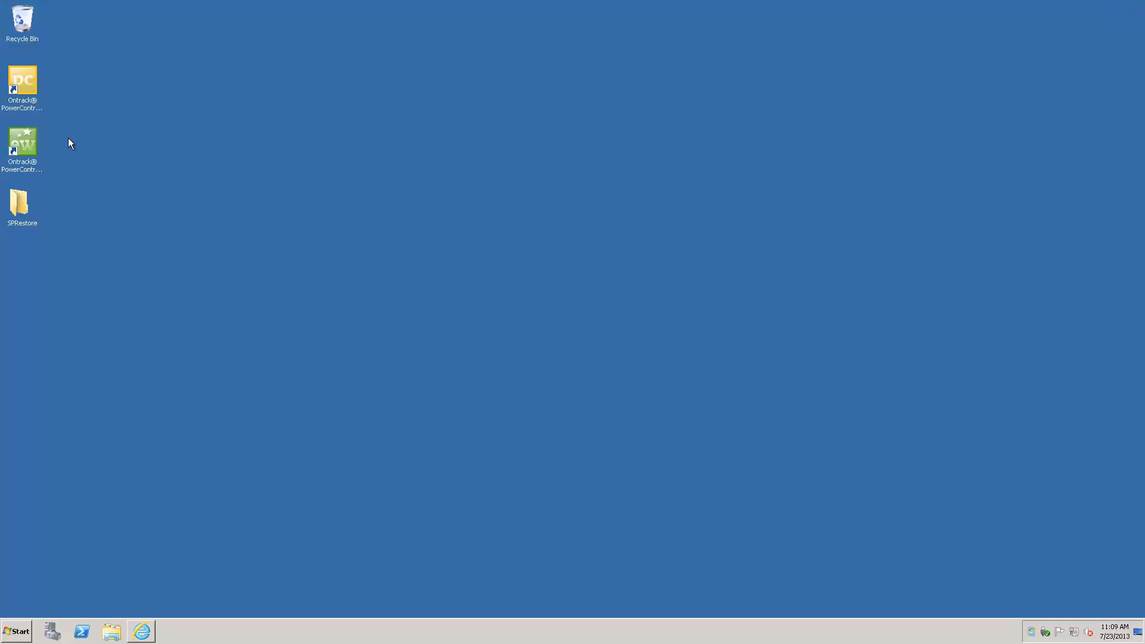
{"action": "left_click", "coordinate": [25, 81]}
{"action": "double_click", "coordinate": [25, 81]}
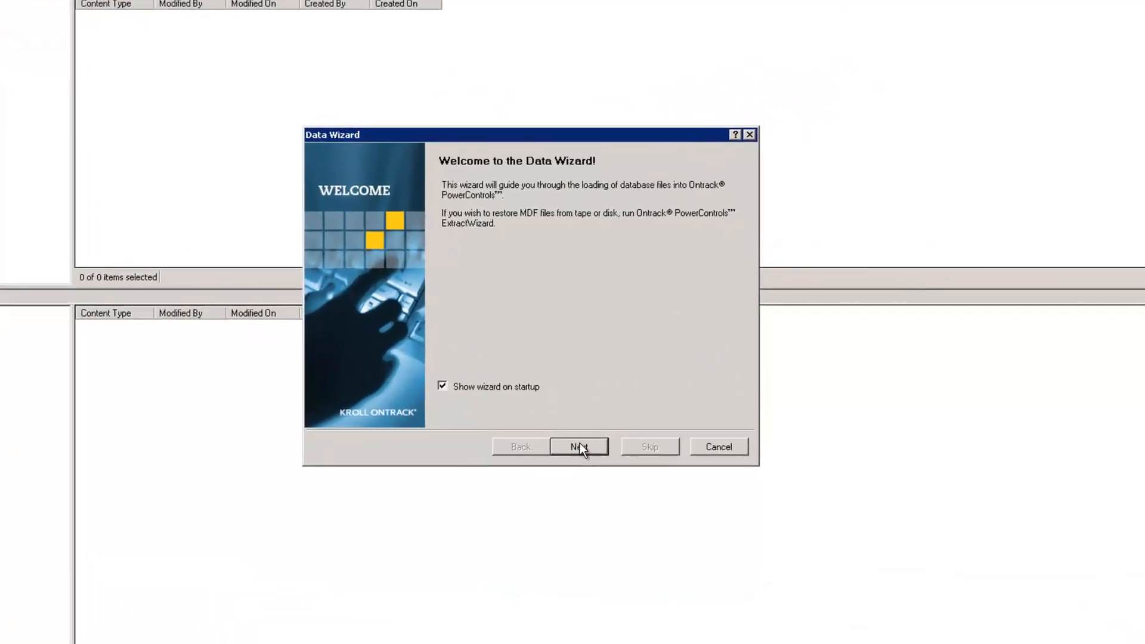
Add WSS_Content.mdf and WSS_Content_log.LDF from Desktop\SPRestore\7_9_2013 2_31_05 PM\SHAREPOINT as source files.
{"action": "left_click", "coordinate": [553, 466]}
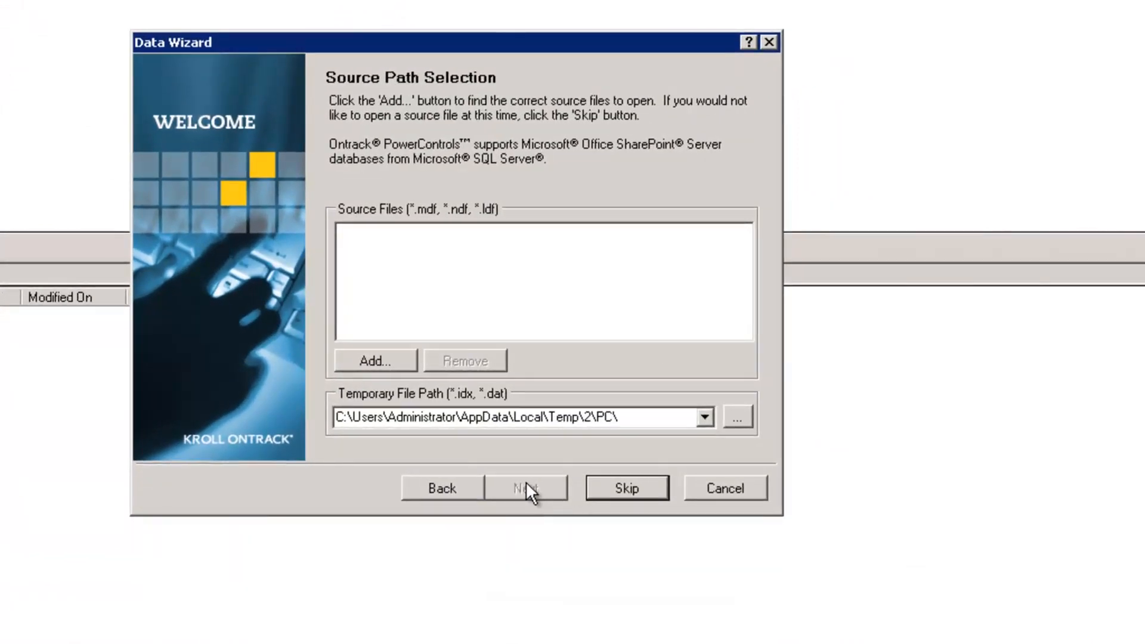
{"action": "left_click", "coordinate": [370, 358]}
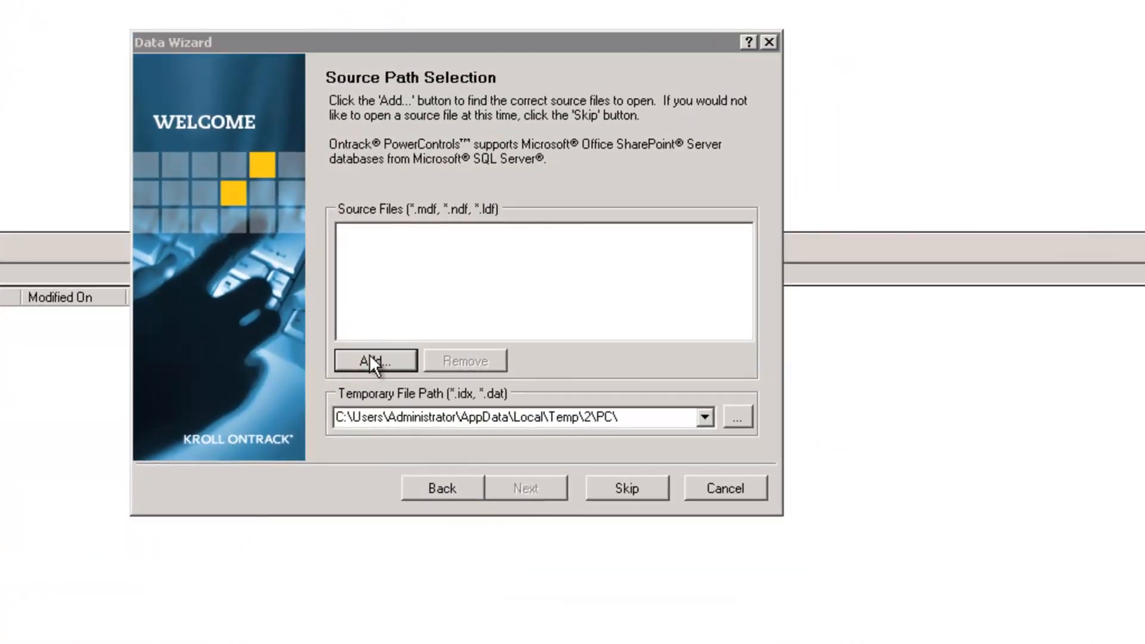
{"action": "left_click", "coordinate": [221, 196]}
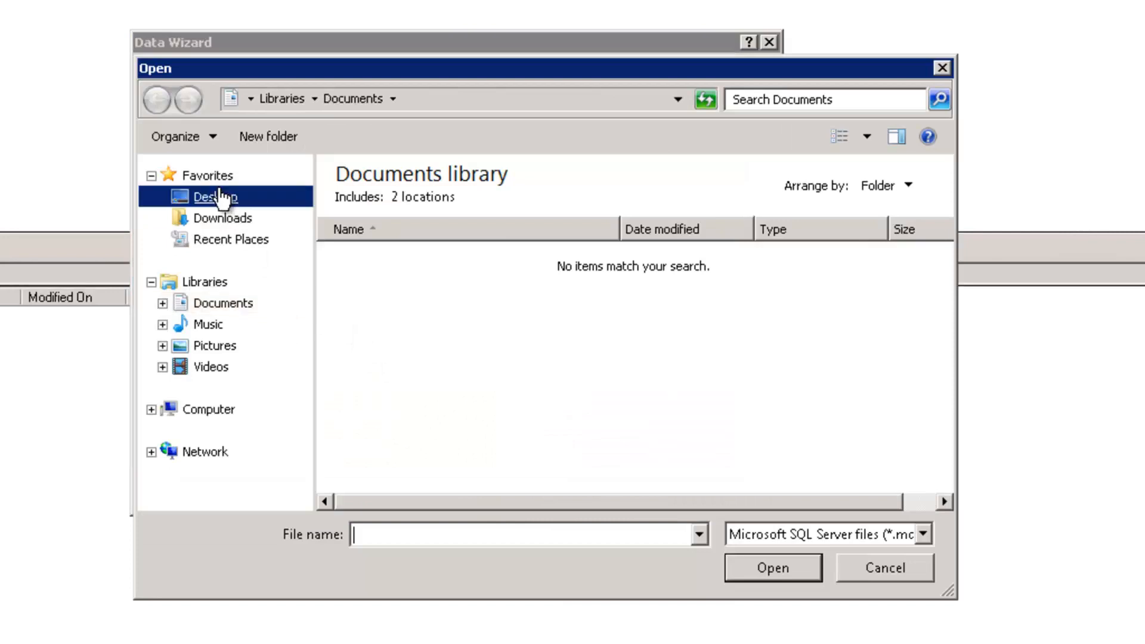
{"action": "double_click", "coordinate": [398, 321]}
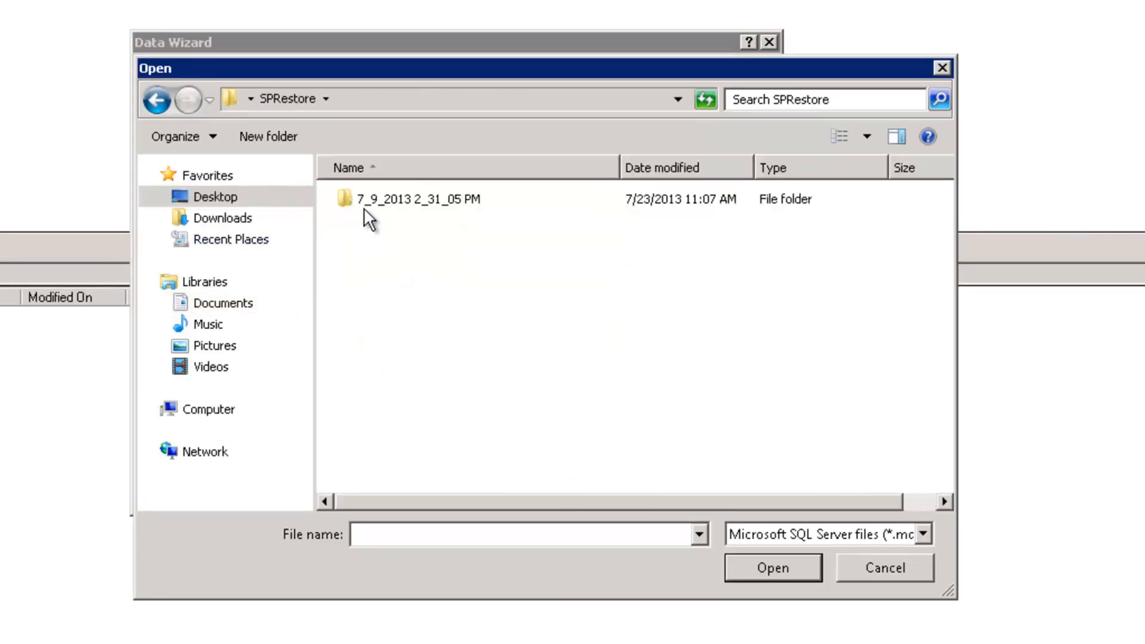
{"action": "double_click", "coordinate": [364, 202]}
{"action": "double_click", "coordinate": [364, 202]}
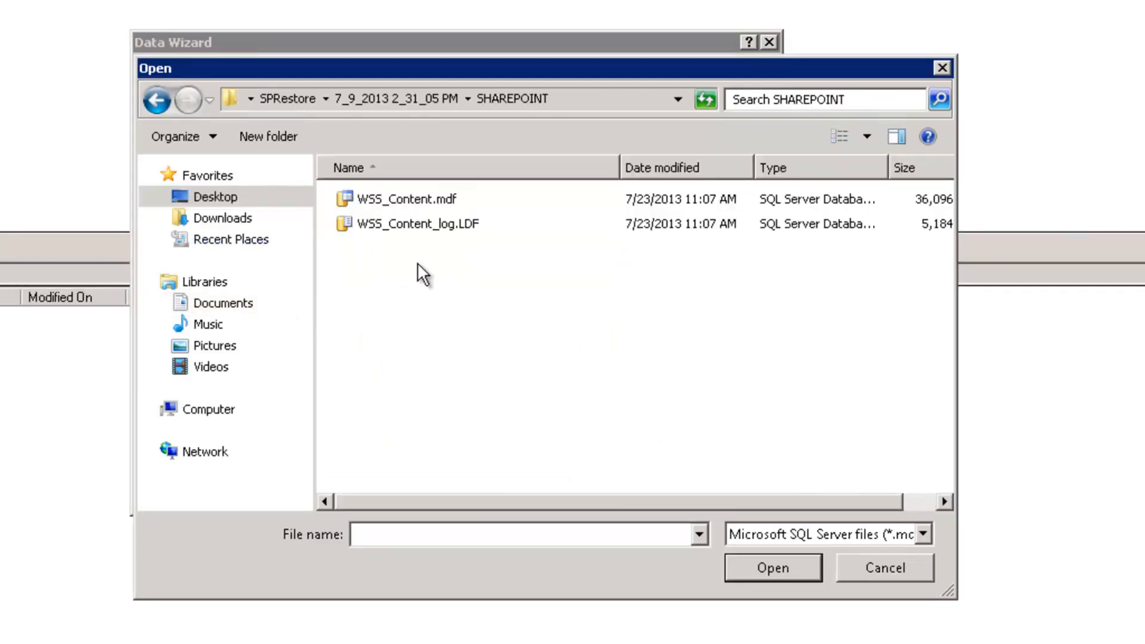
{"action": "left_click_drag", "start_coordinate": [417, 264], "coordinate": [368, 202]}
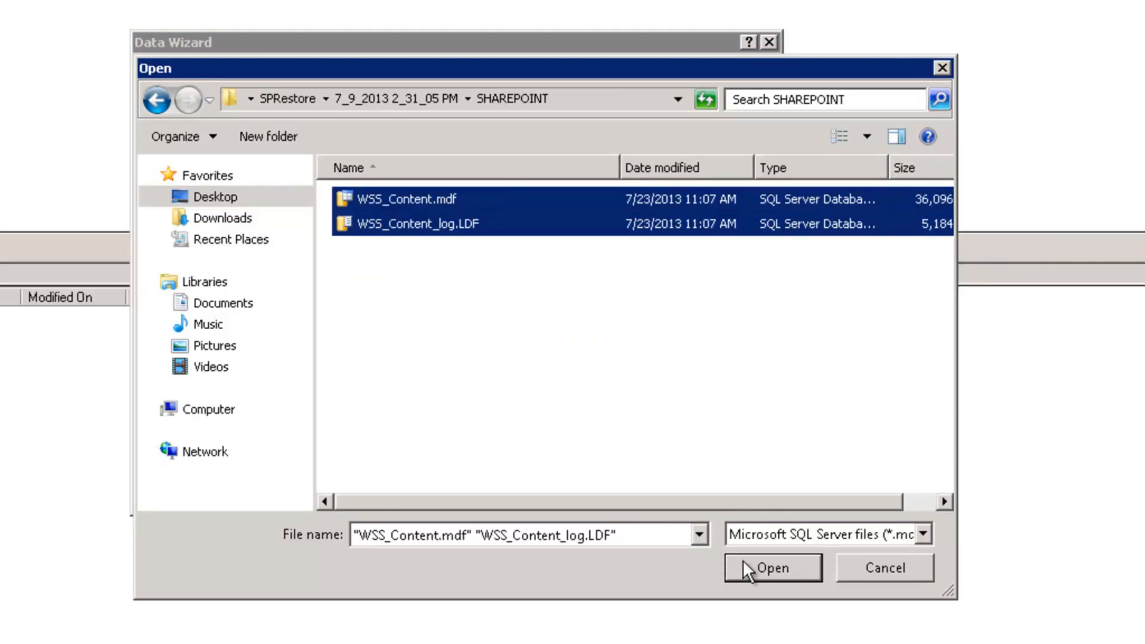
{"action": "left_click", "coordinate": [742, 559]}
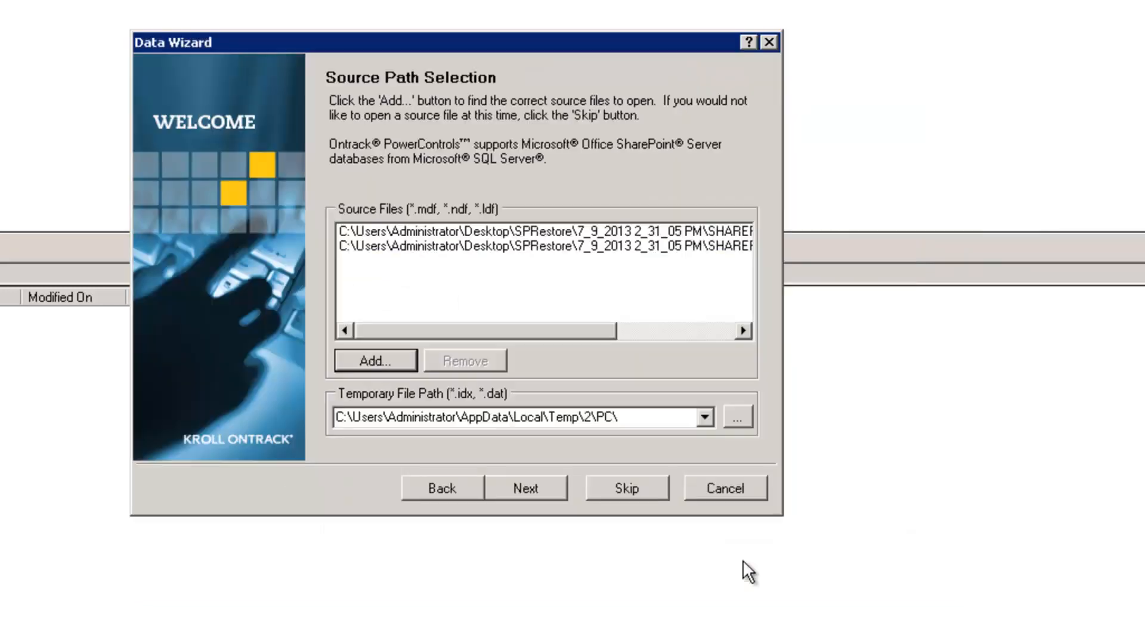
{"action": "left_click", "coordinate": [535, 484]}
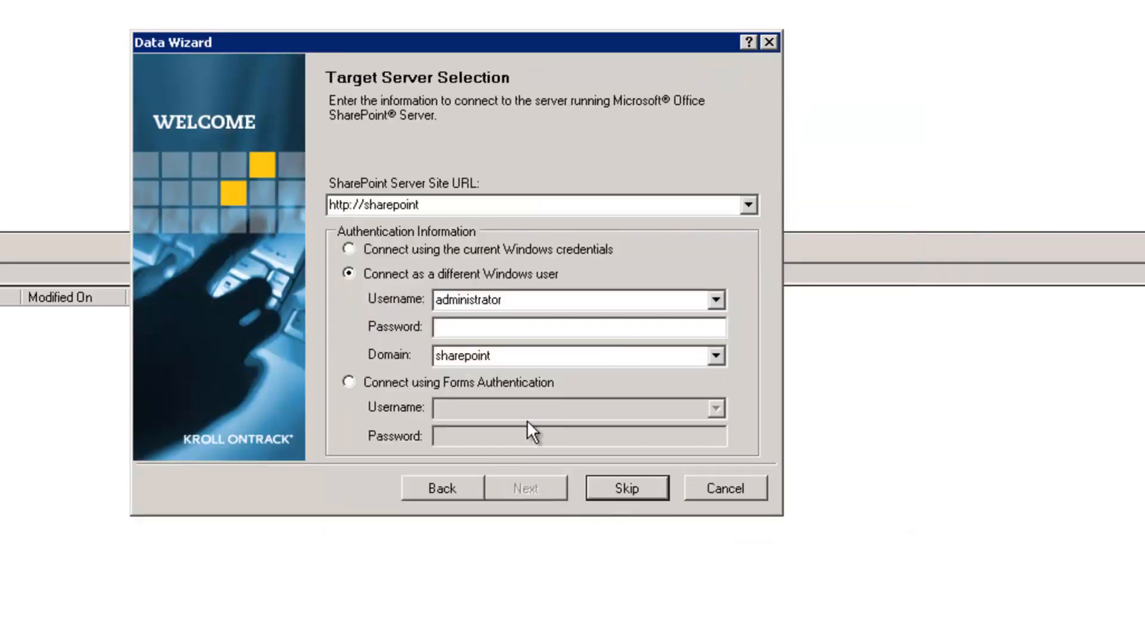
{"action": "left_click", "coordinate": [434, 205]}
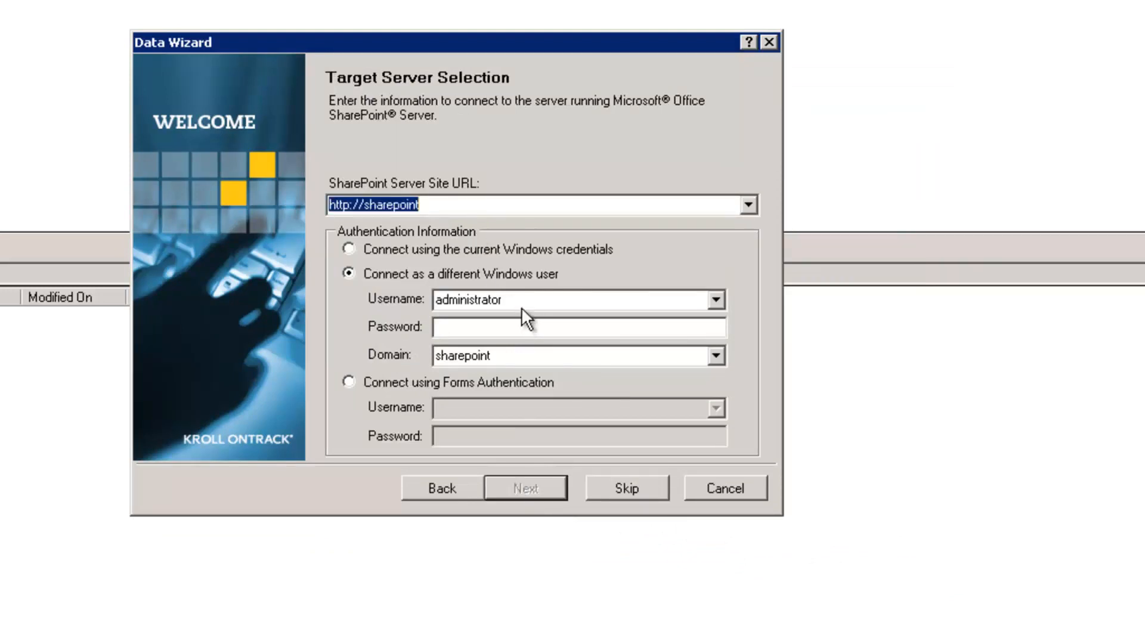
{"action": "left_click", "coordinate": [520, 303]}
{"action": "left_click", "coordinate": [511, 326]}
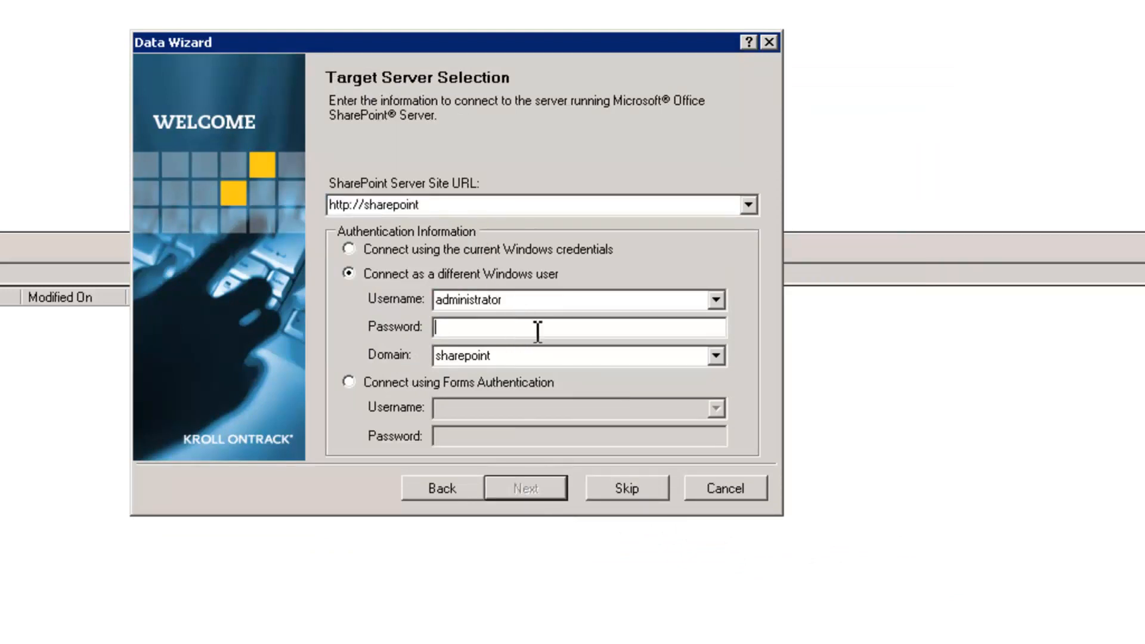
{"action": "type", "text": "pass"}
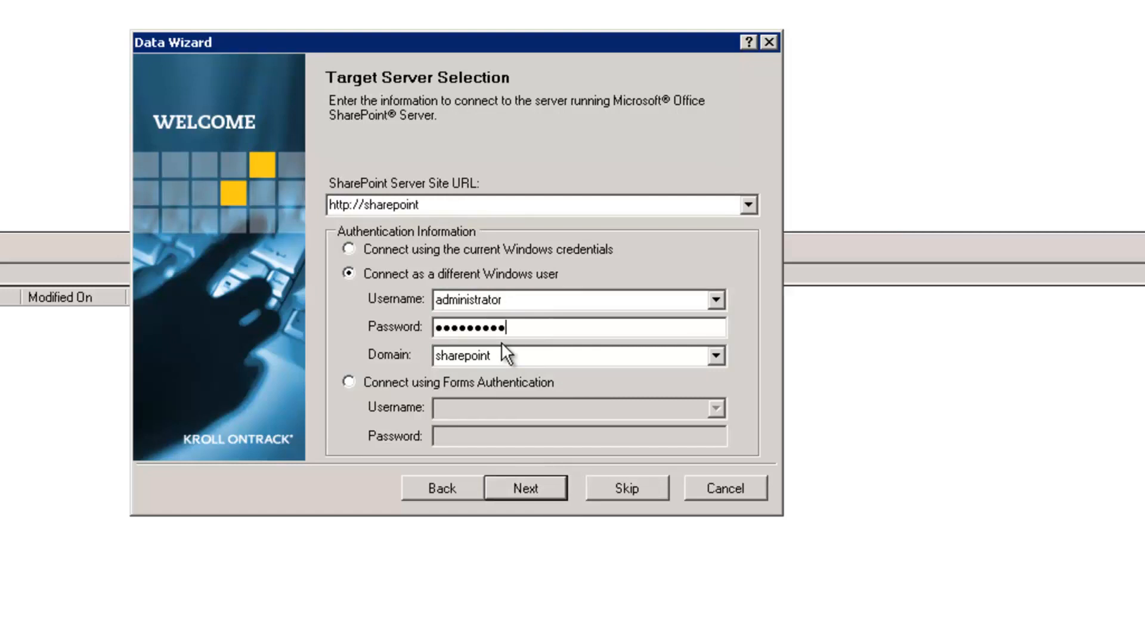
{"action": "left_click", "coordinate": [515, 484]}
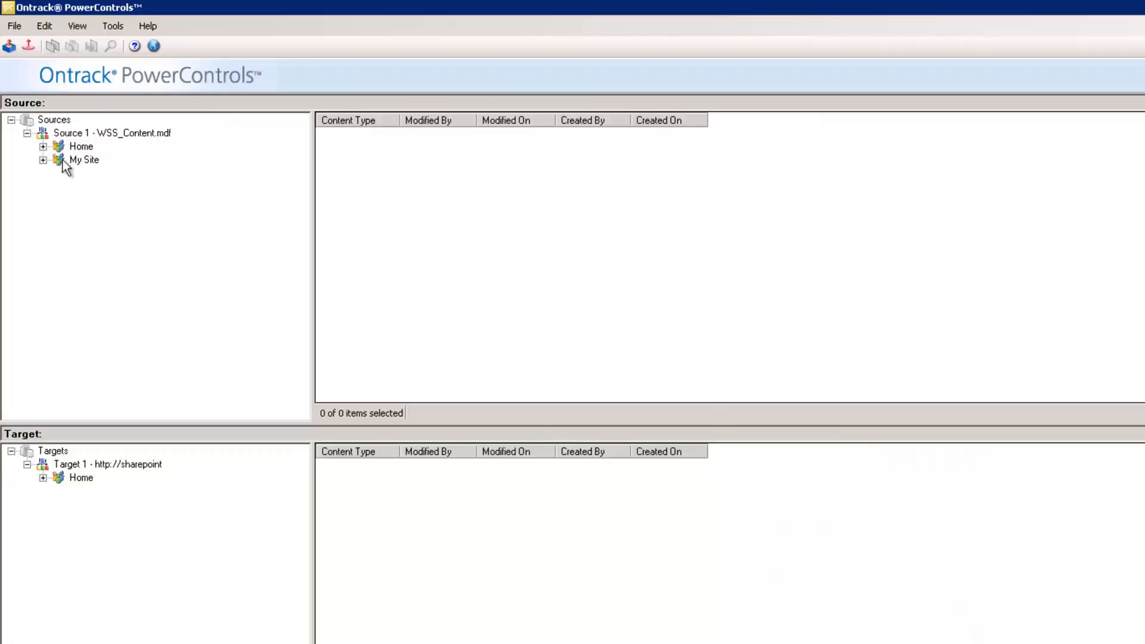
Open the Home Documents library in both the backup source and live target.
{"action": "left_click", "coordinate": [43, 147]}
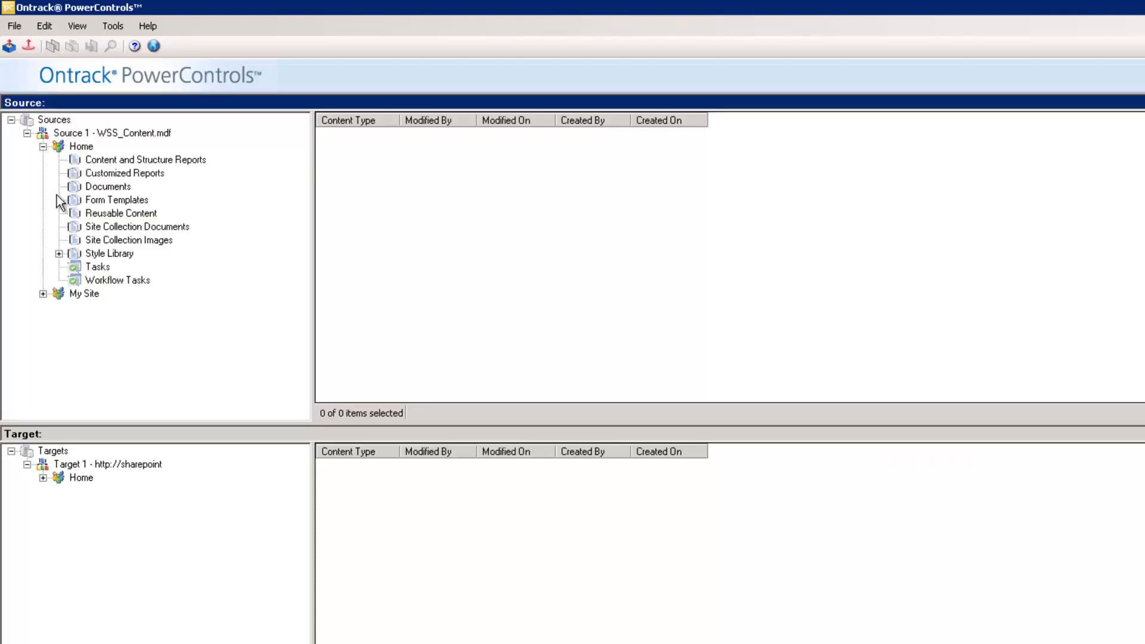
{"action": "left_click", "coordinate": [78, 186]}
{"action": "left_click", "coordinate": [43, 478]}
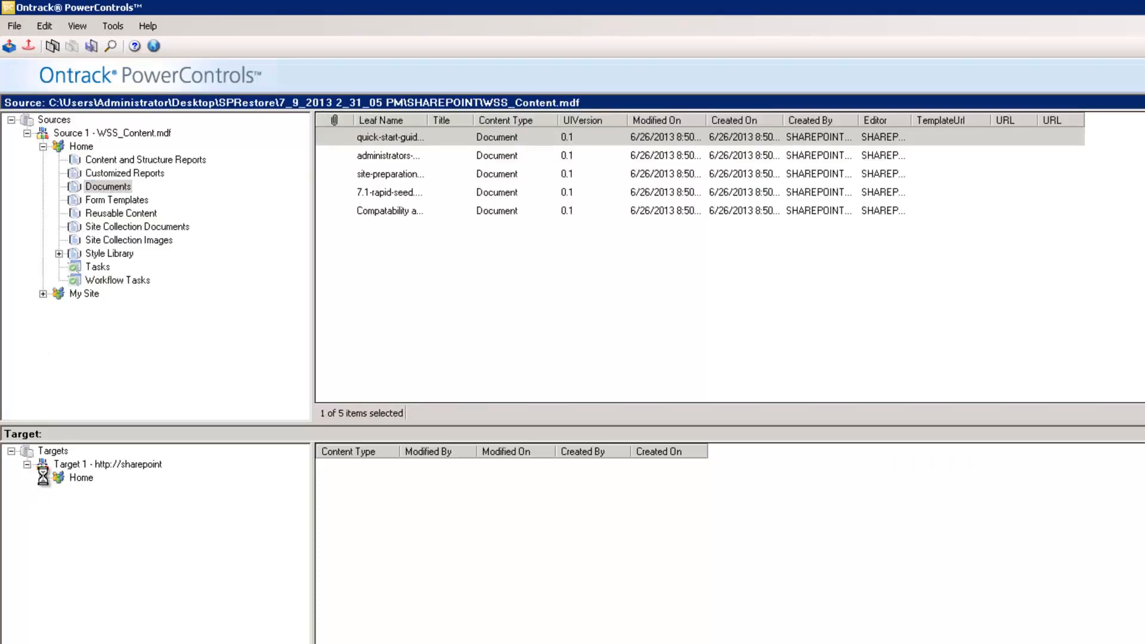
{"action": "left_click", "coordinate": [99, 518]}
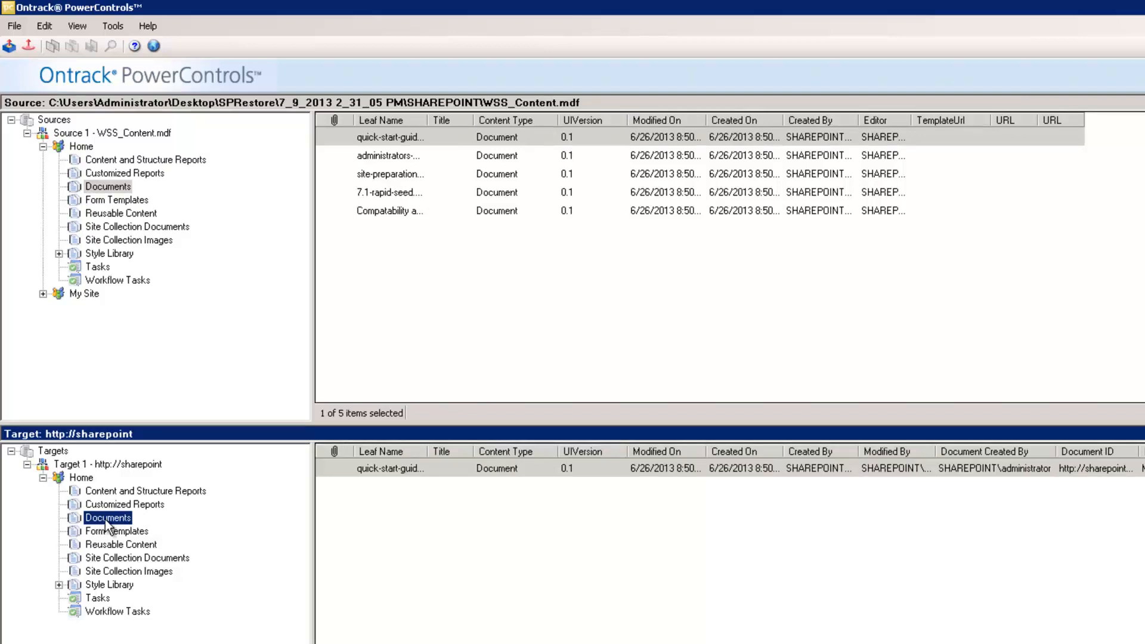
Copy the last four backup documents into the live Documents library.
{"action": "left_click", "coordinate": [392, 158]}
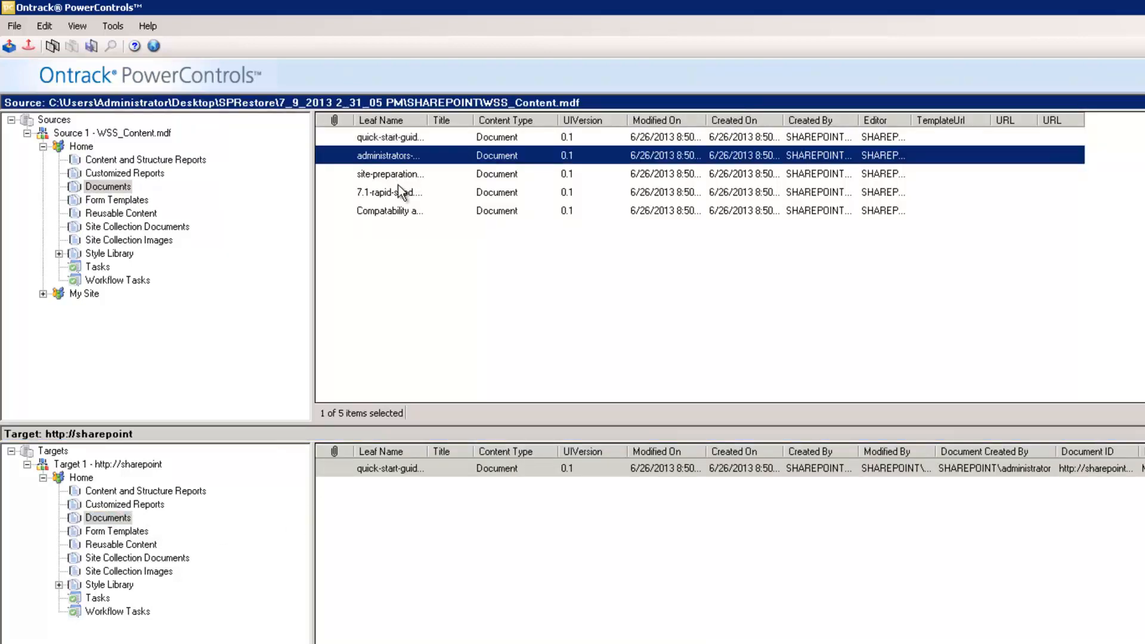
{"action": "left_click", "coordinate": [395, 210], "text": "shift"}
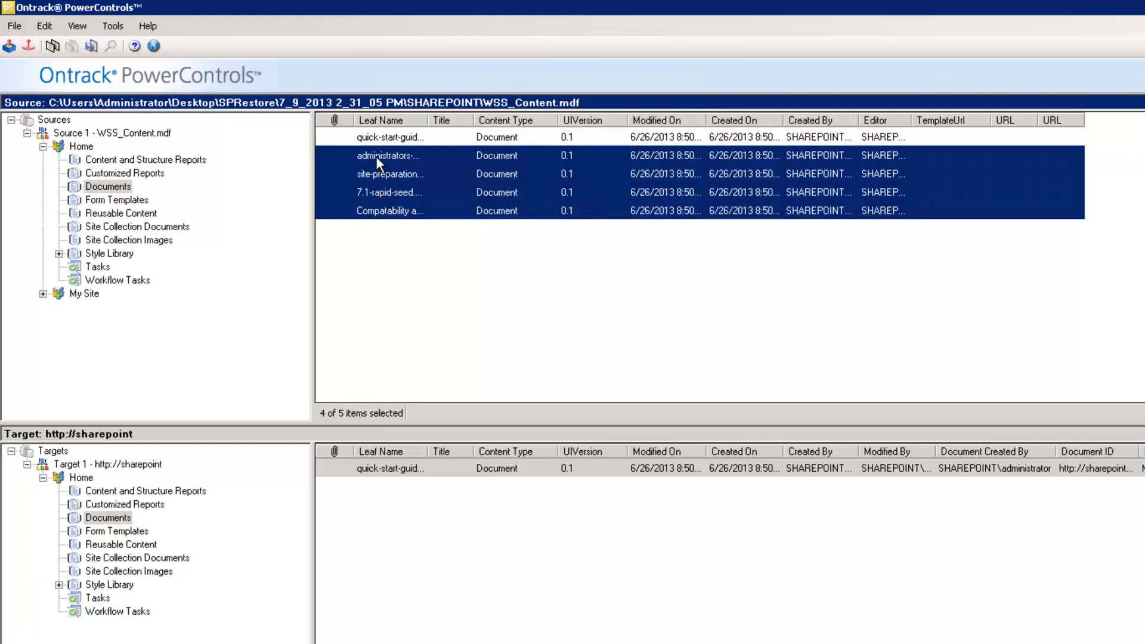
{"action": "left_click_drag", "start_coordinate": [375, 157], "coordinate": [117, 520]}
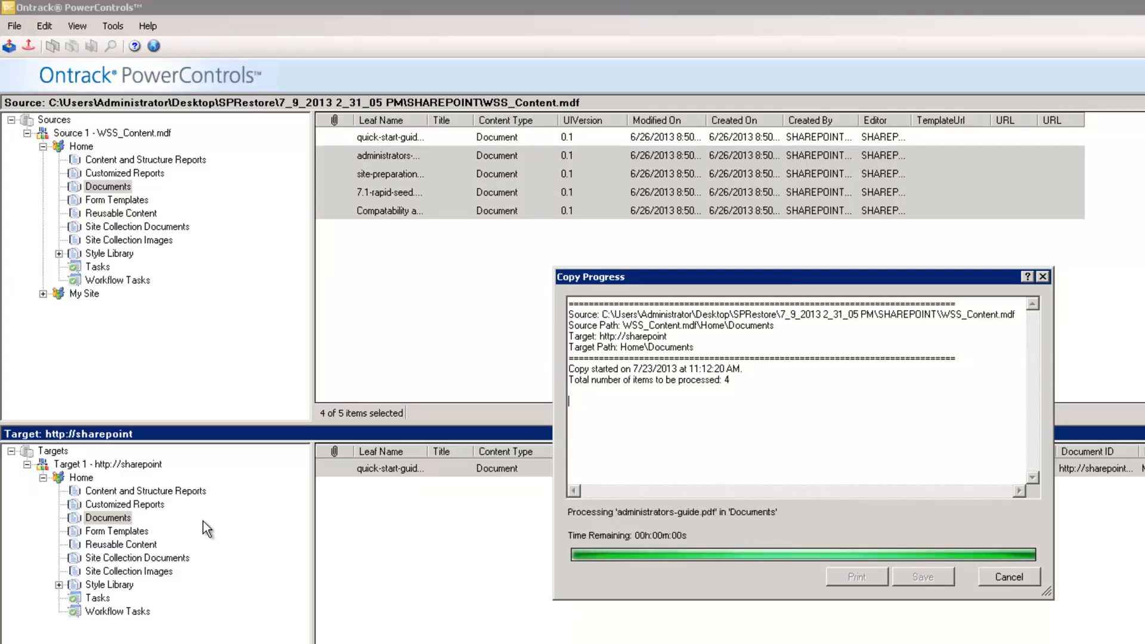
{"action": "left_click", "coordinate": [1022, 576]}
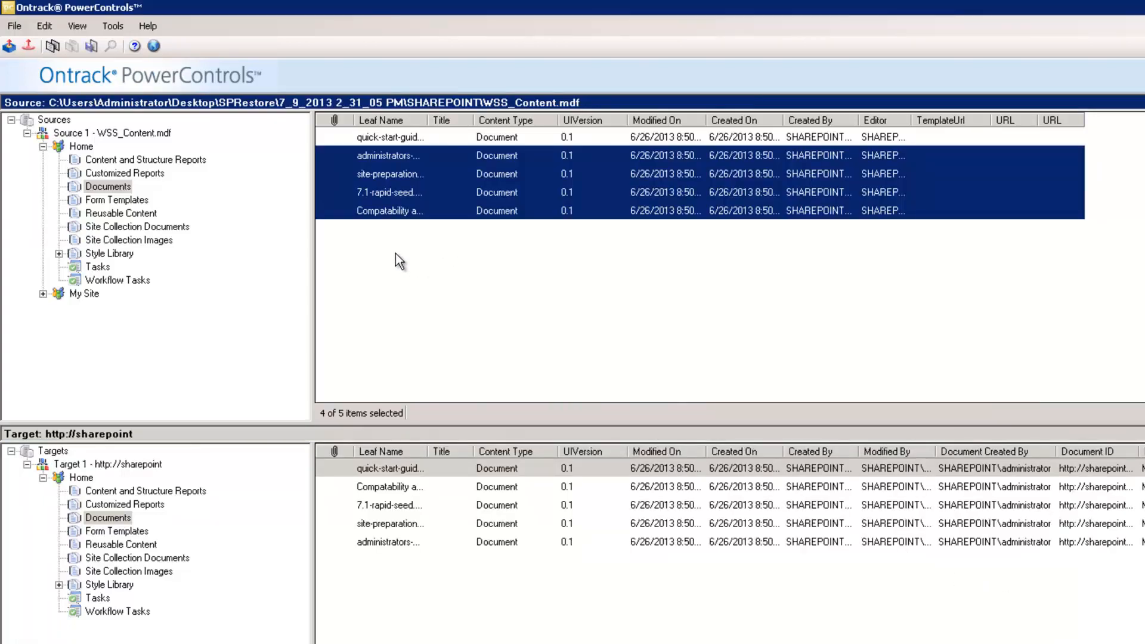
Export the last backup document to C:\Users\Administrator\Desktop.
{"action": "right_click", "coordinate": [380, 215]}
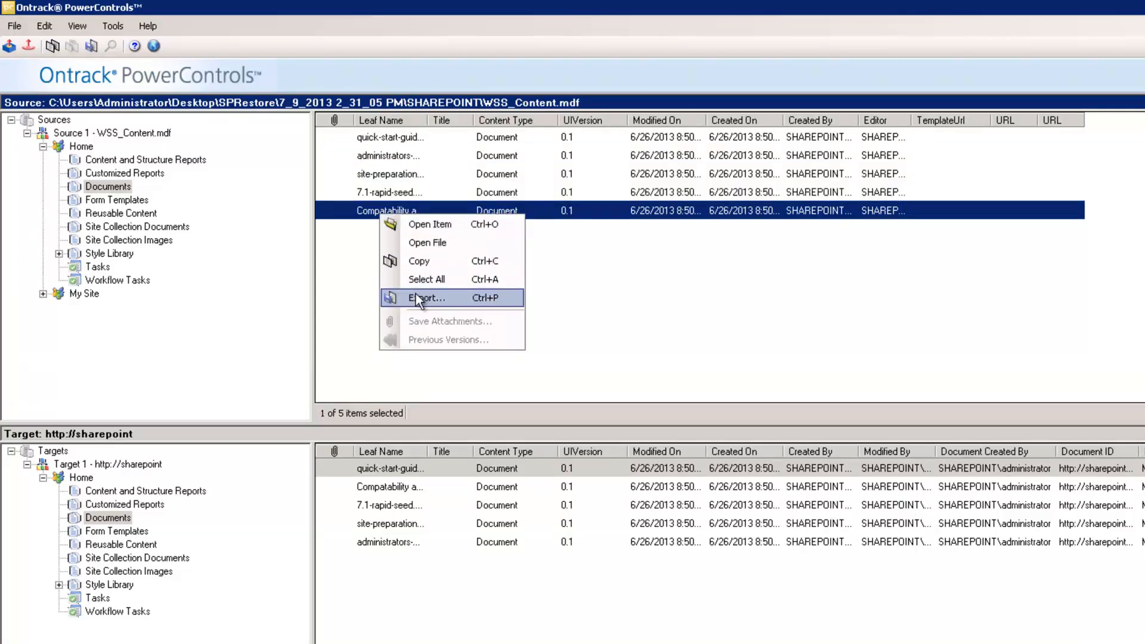
{"action": "left_click", "coordinate": [417, 298]}
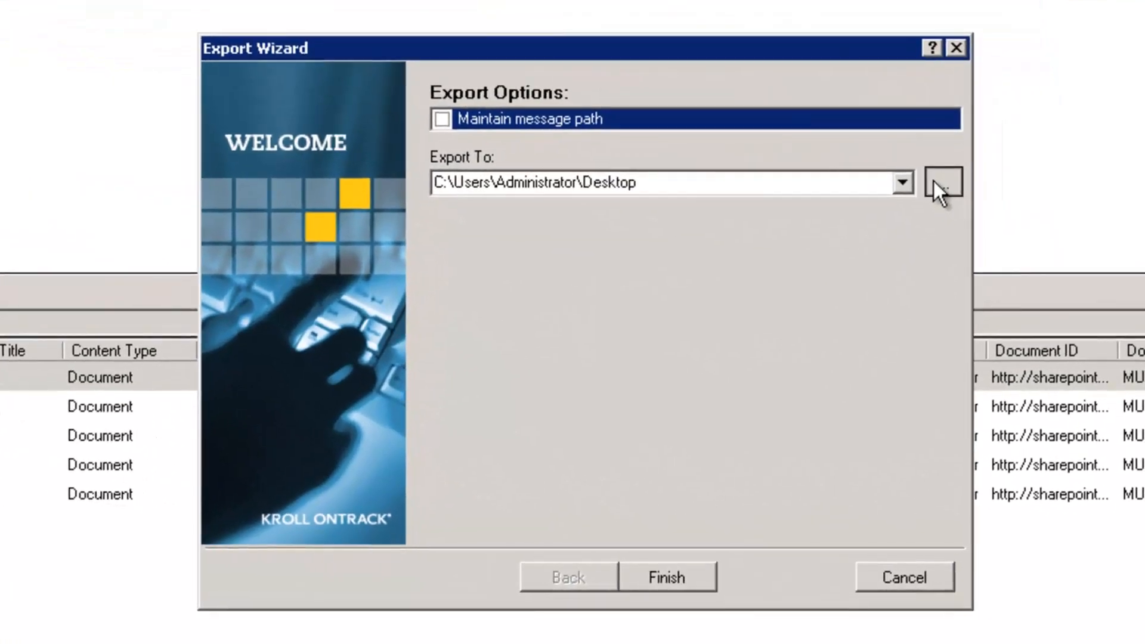
{"action": "left_click", "coordinate": [935, 183]}
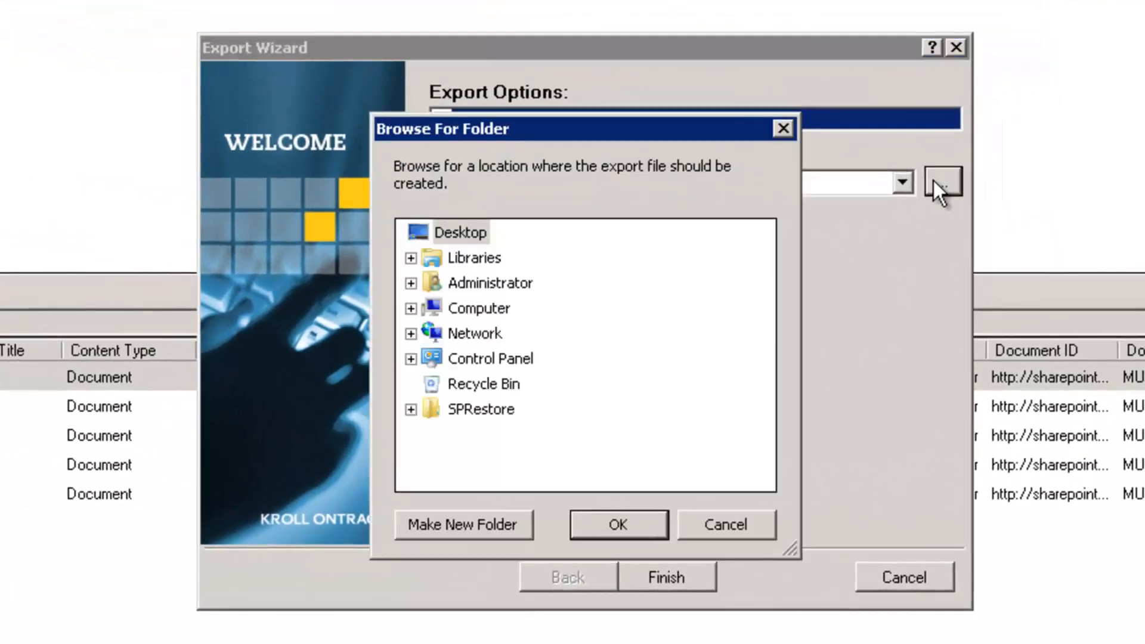
{"action": "left_click", "coordinate": [449, 234]}
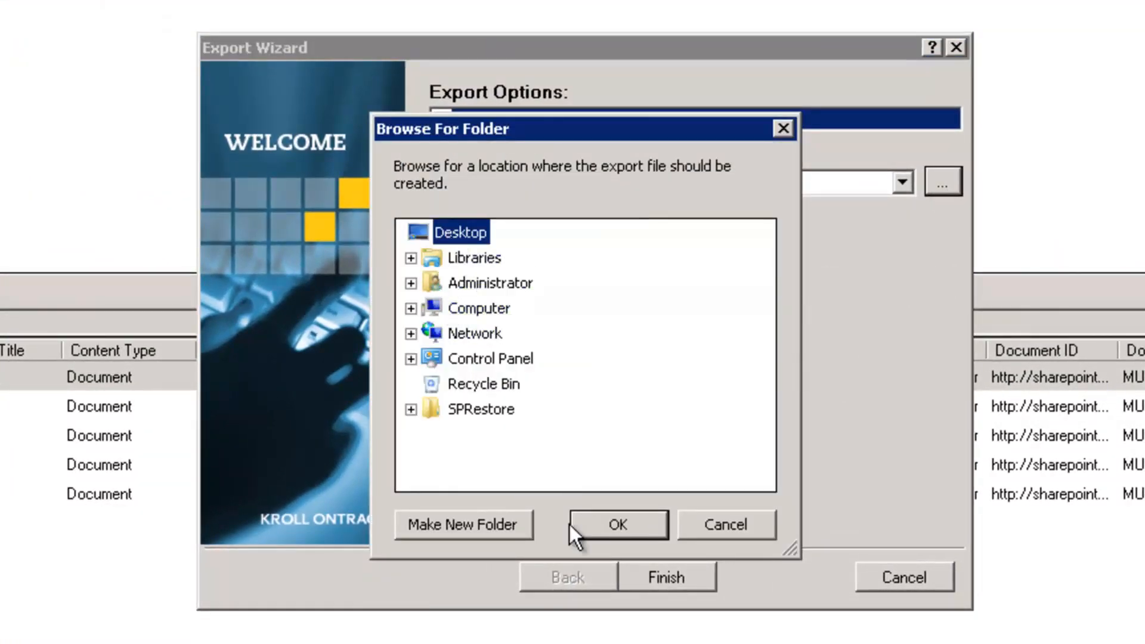
{"action": "left_click", "coordinate": [588, 529]}
{"action": "left_click", "coordinate": [652, 574]}
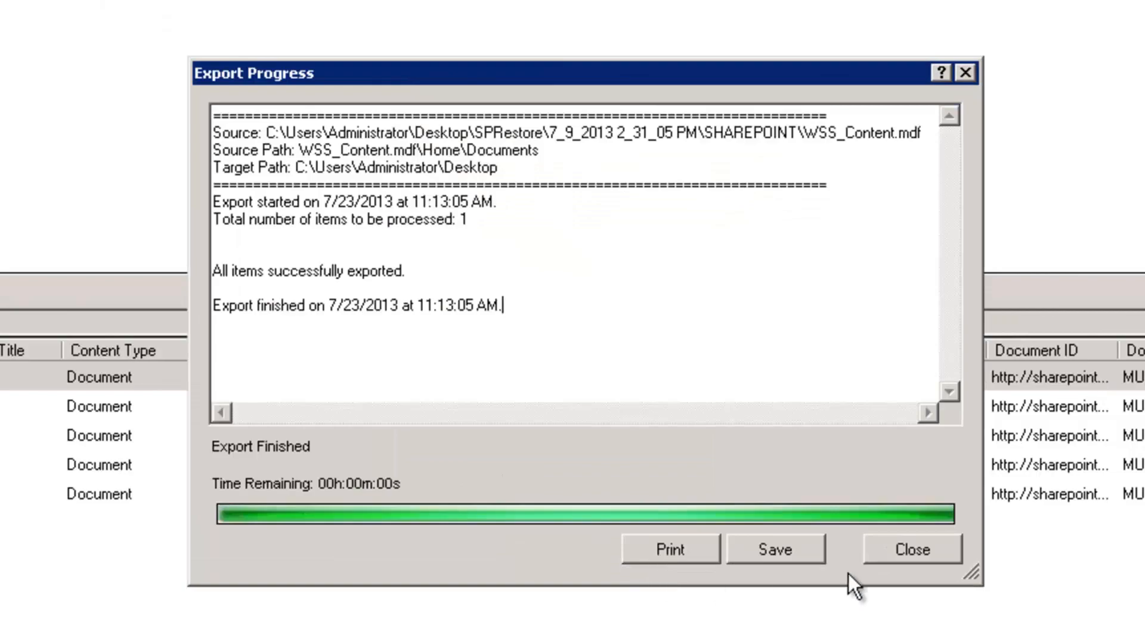
{"action": "left_click", "coordinate": [895, 549]}
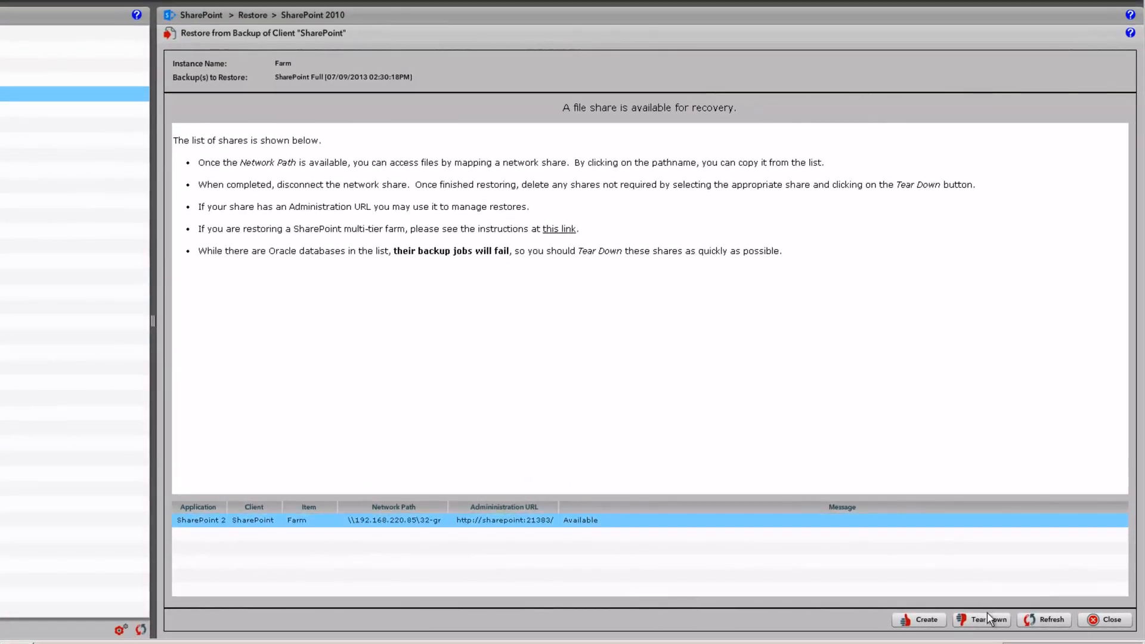
Tear down the SharePoint Farm recovery file share and confirm its deletion.
{"action": "left_click", "coordinate": [990, 623]}
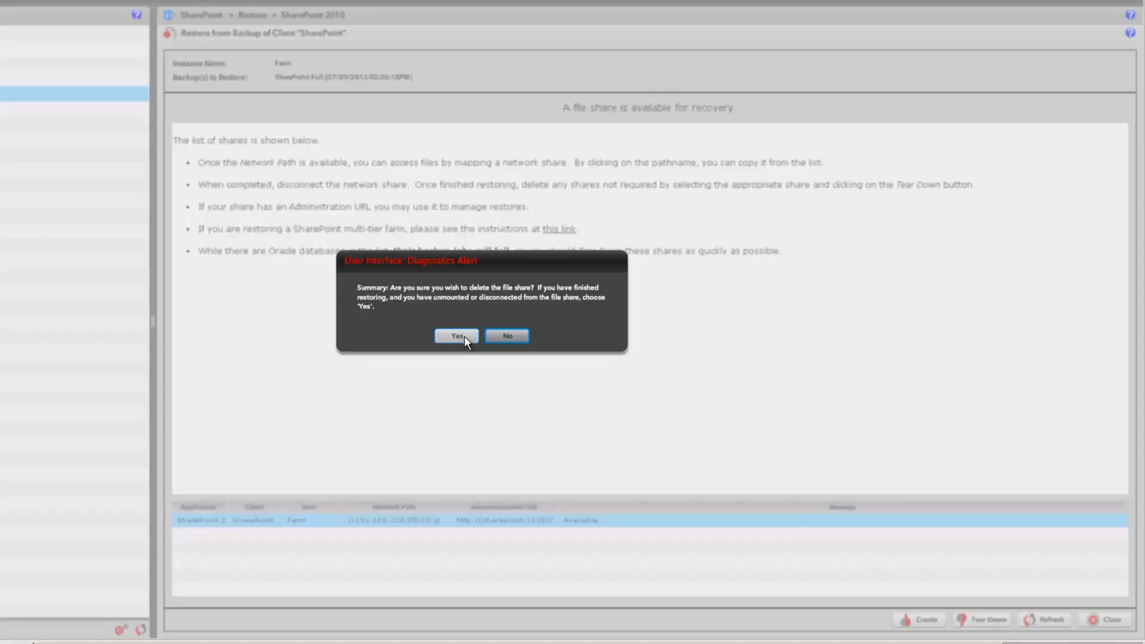
{"action": "left_click", "coordinate": [457, 335]}
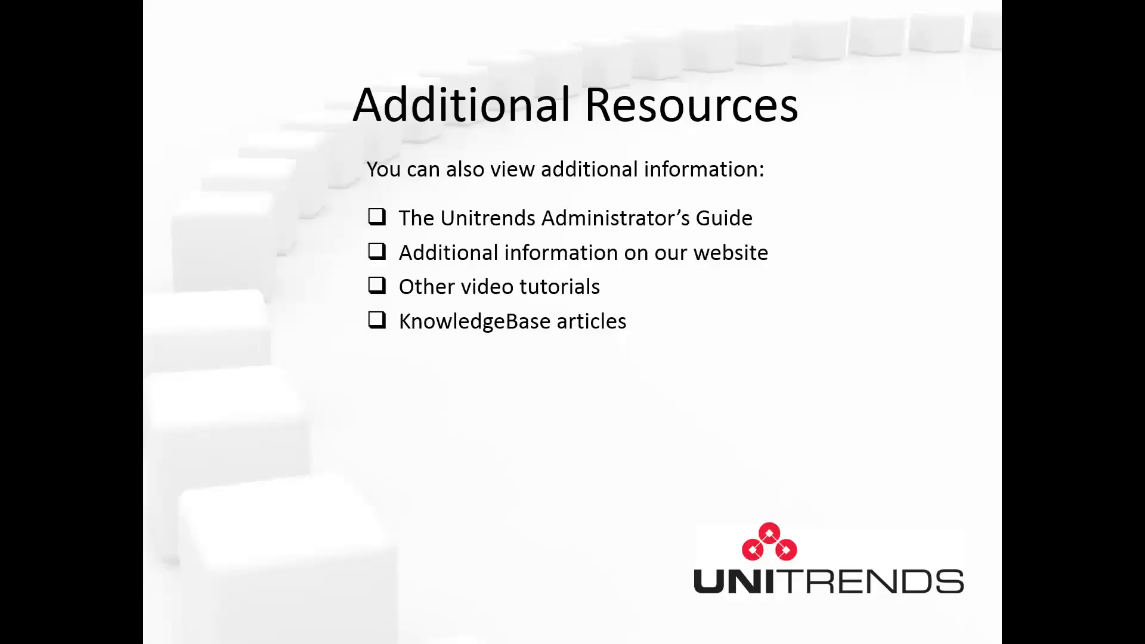